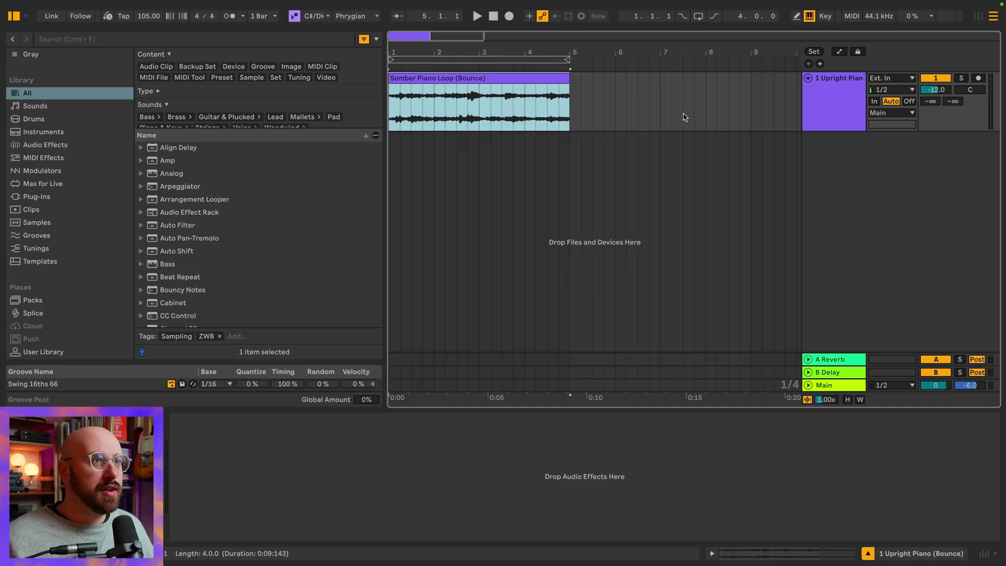
Step: Play the 4-bar Somber Piano Loop (Bounce) clip at 105 BPM to hear it
key("space")
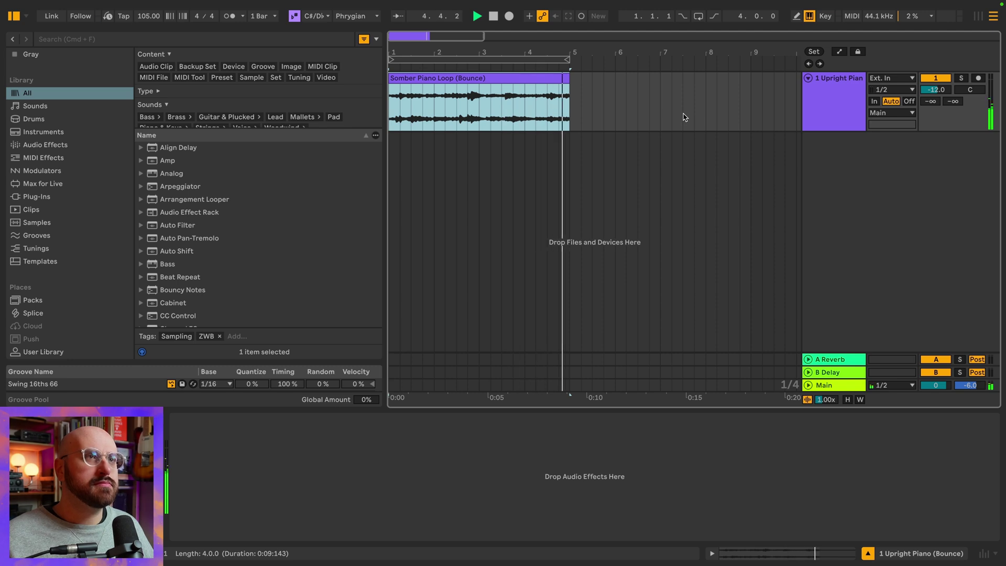
Step: Slice the piano loop to a new MIDI track at 1/8 Note with the ZWB Spectral Slicer preset
right_click(450, 78)
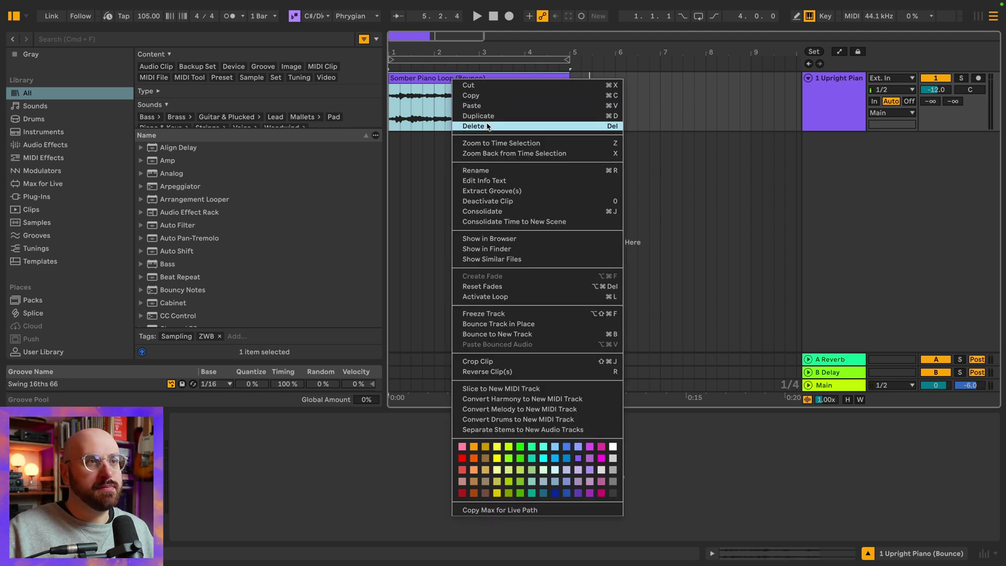
left_click(517, 390)
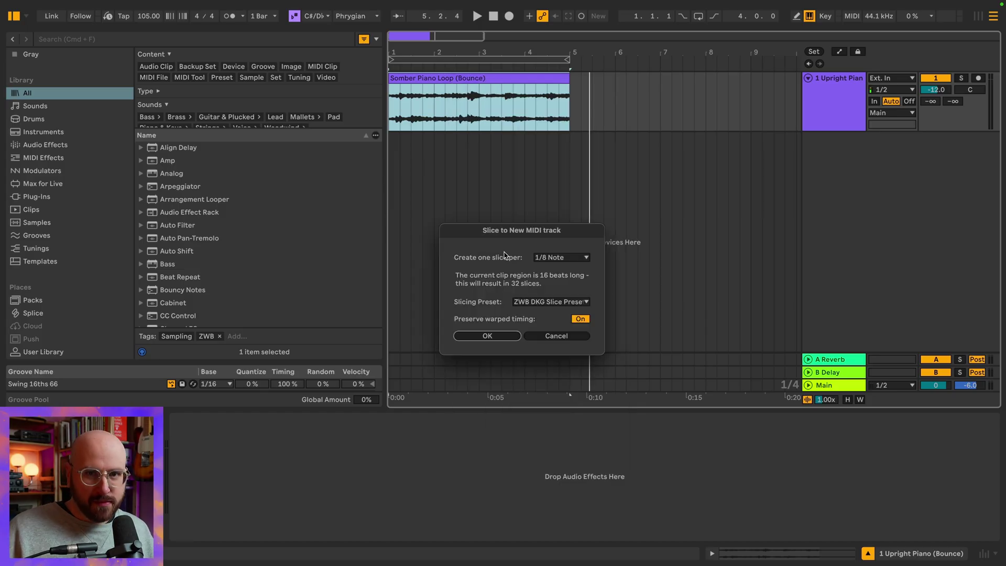
left_click(554, 260)
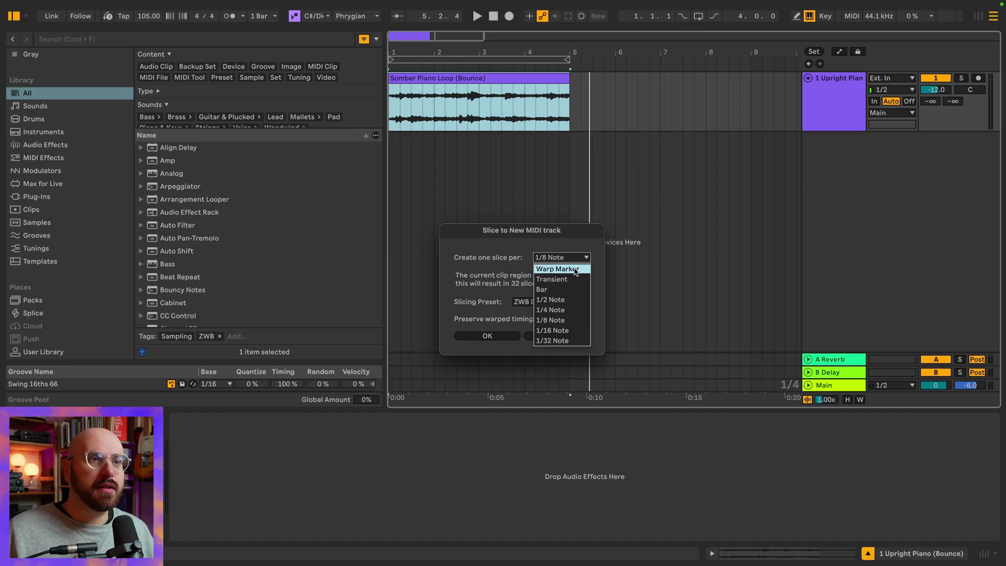
left_click(565, 320)
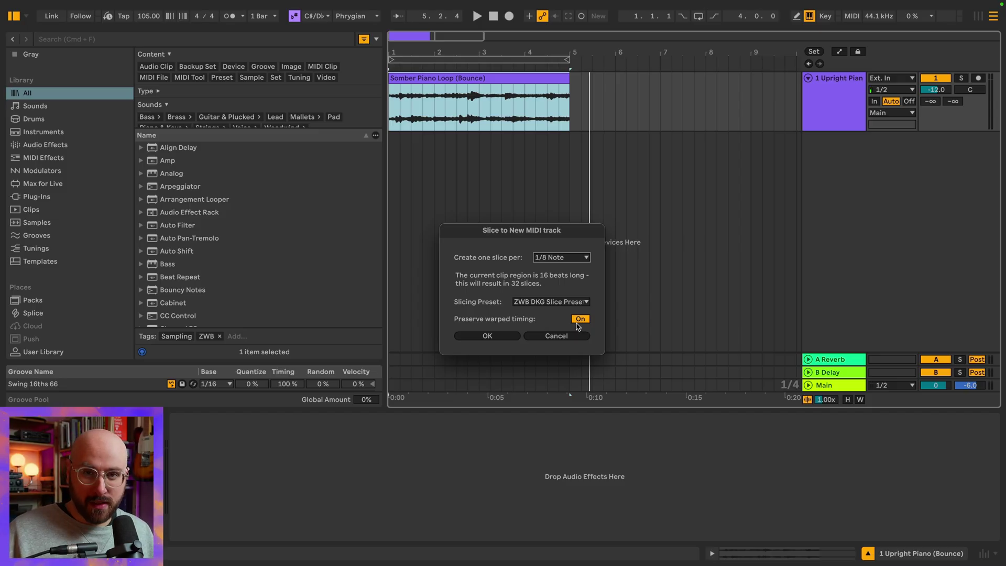
left_click(582, 303)
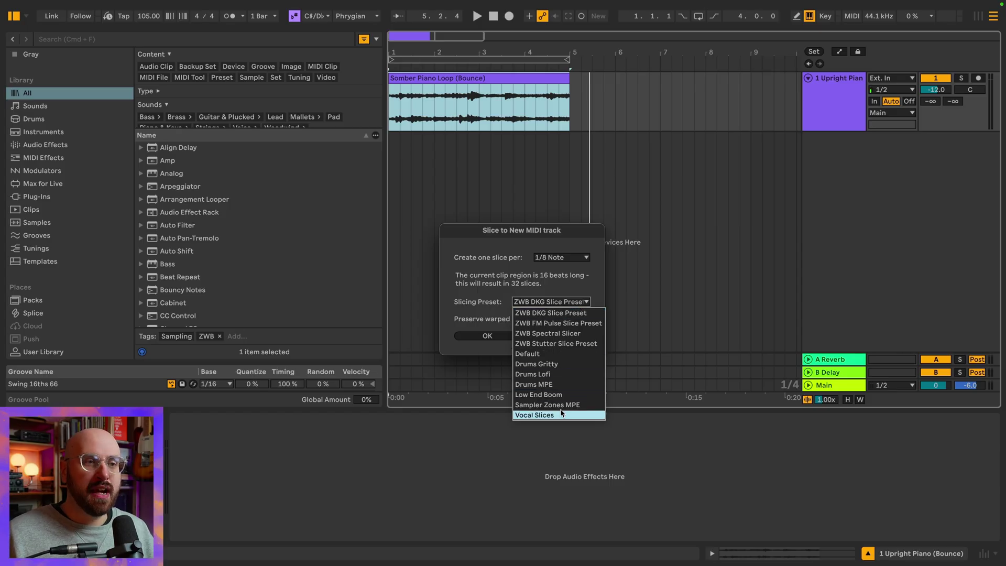
left_click(582, 334)
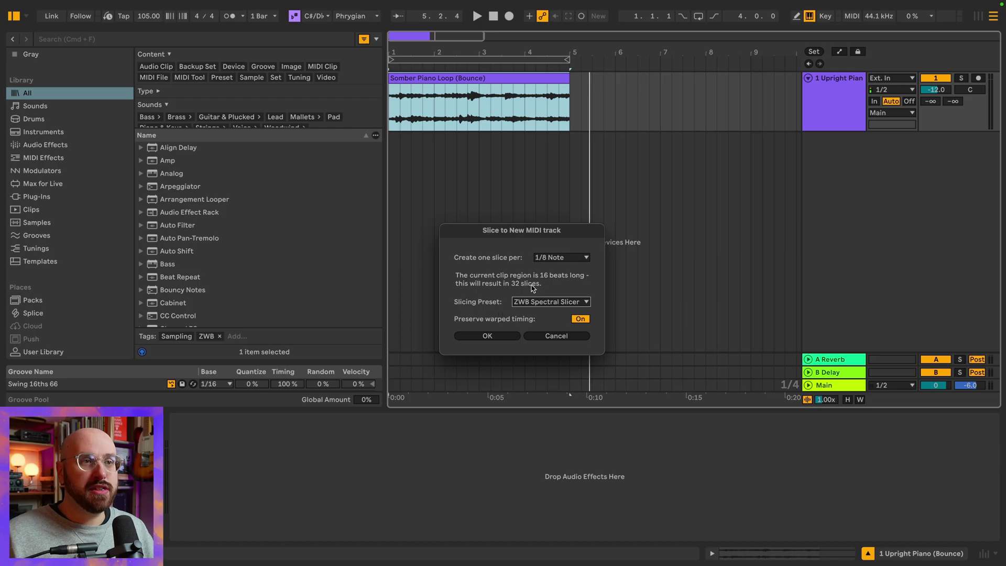
left_click(487, 336)
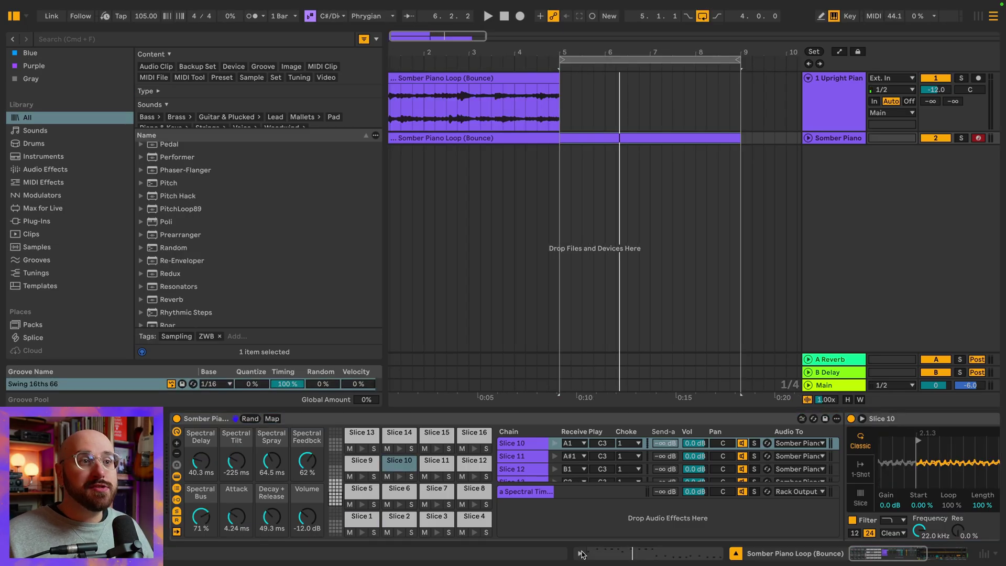
Step: Open the sliced piano MIDI clip and play it back from the start
left_click(581, 553)
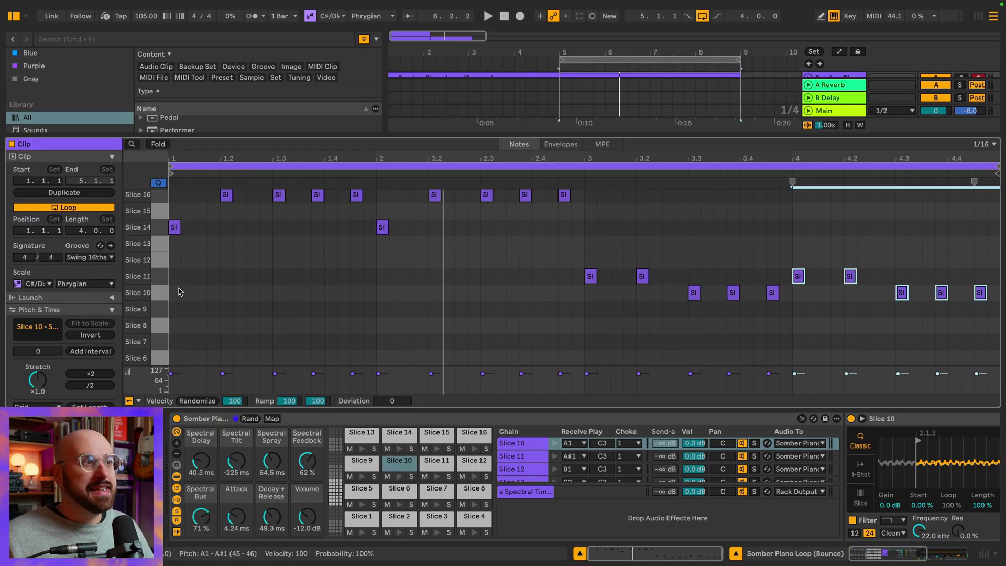
left_click(172, 300)
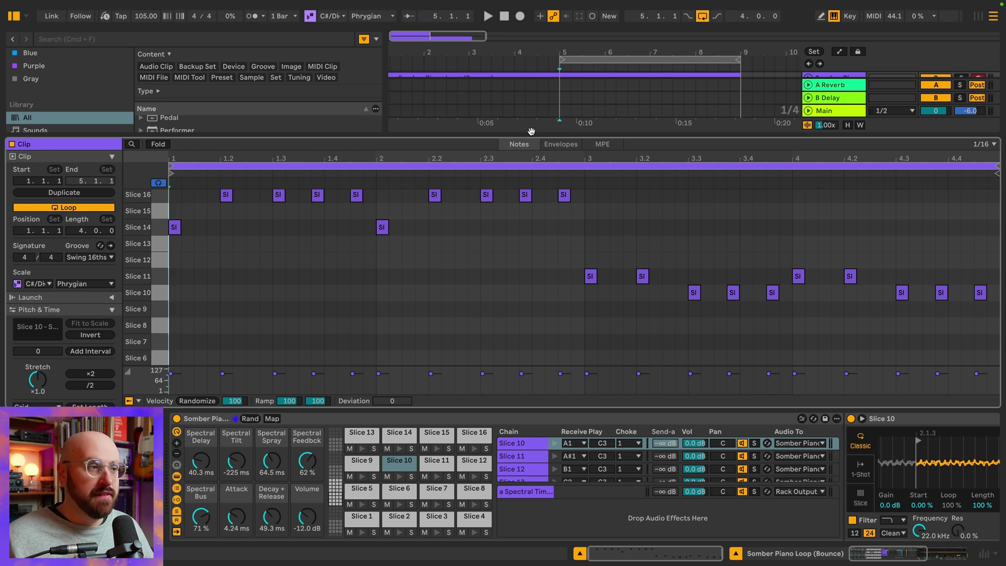
key("space")
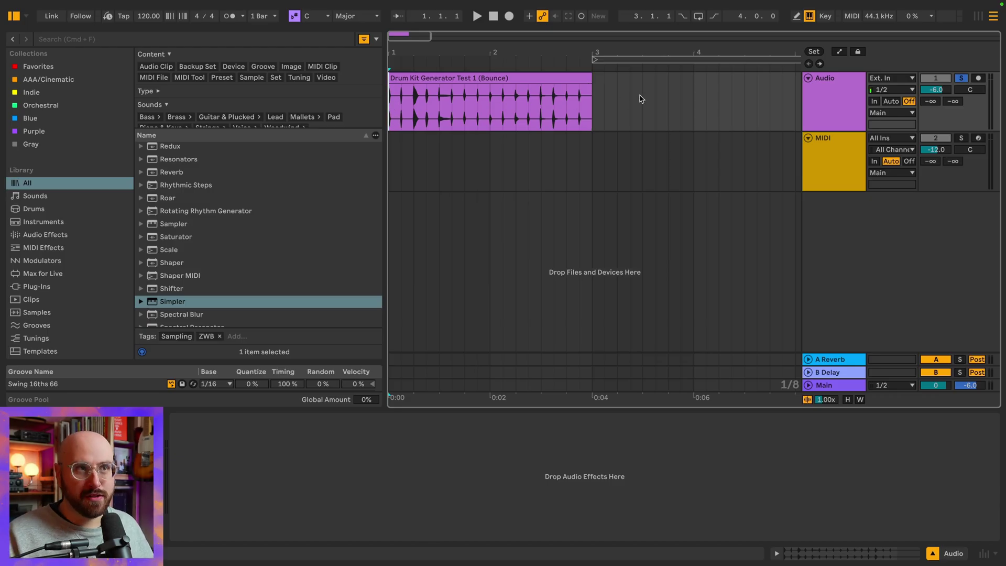
Step: Audition the drum loop, then give the Simpler's LFO a stepped random shape
key("space")
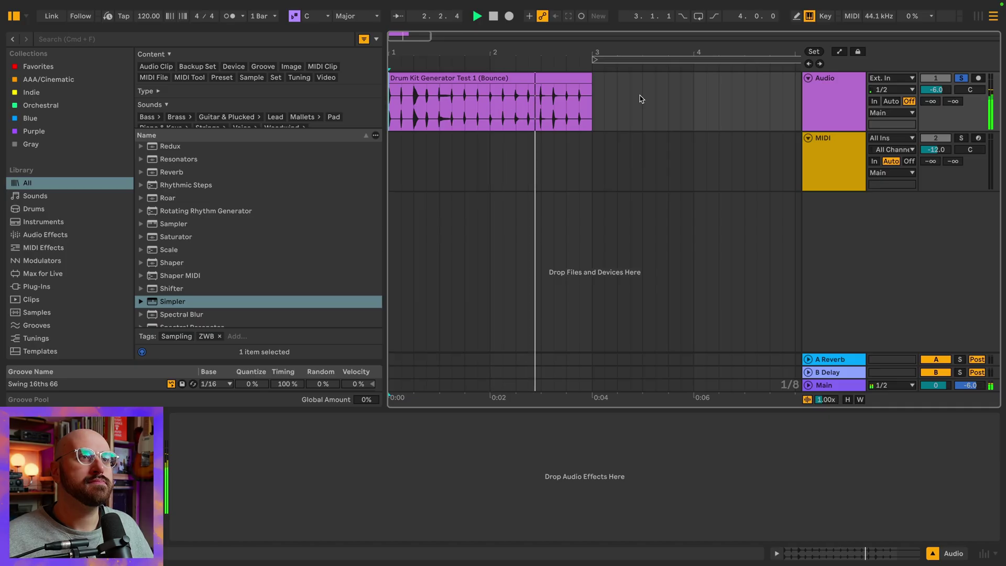
key("space")
left_click(396, 173)
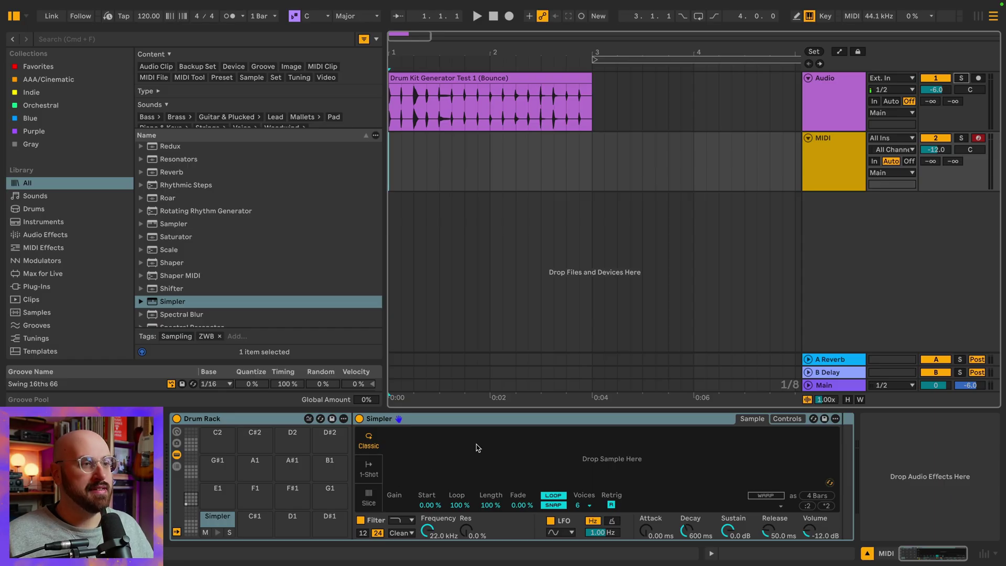
left_click(789, 419)
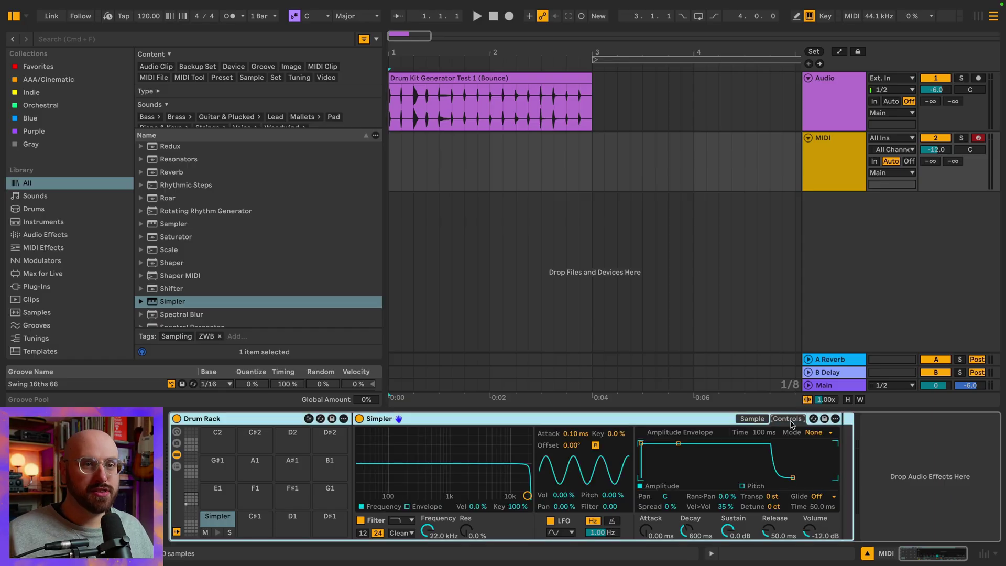
left_click(571, 532)
left_click(569, 521)
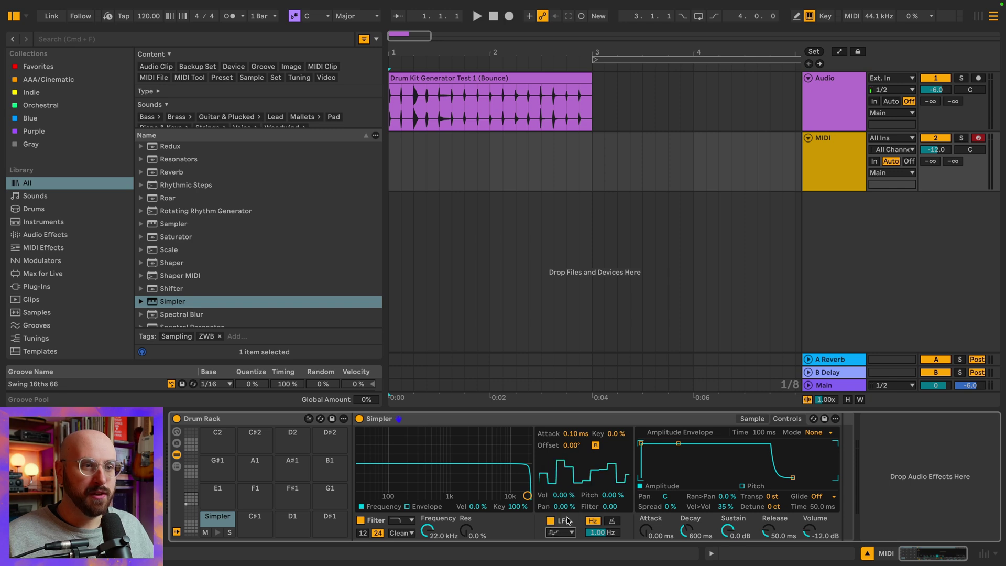
Step: Set the LFO rate to 0.01 Hz and its volume modulation amount to 2 %
left_click_drag(602, 532, 602, 564)
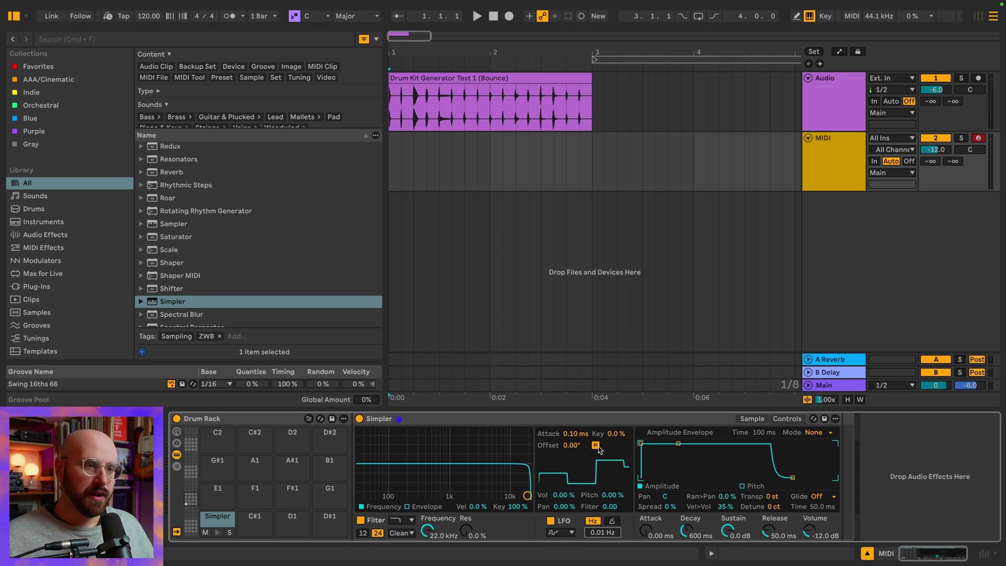
left_click(569, 496)
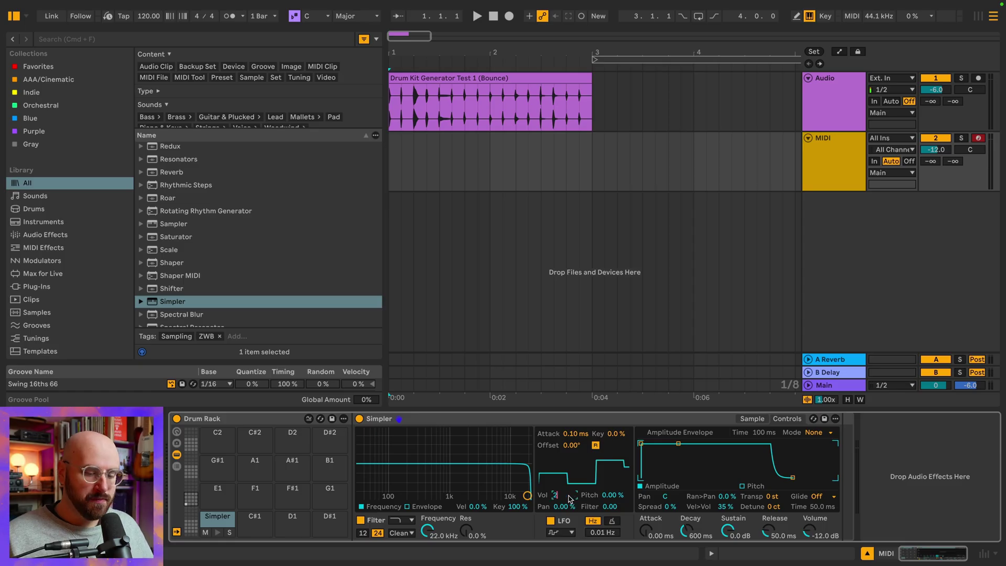
type("2")
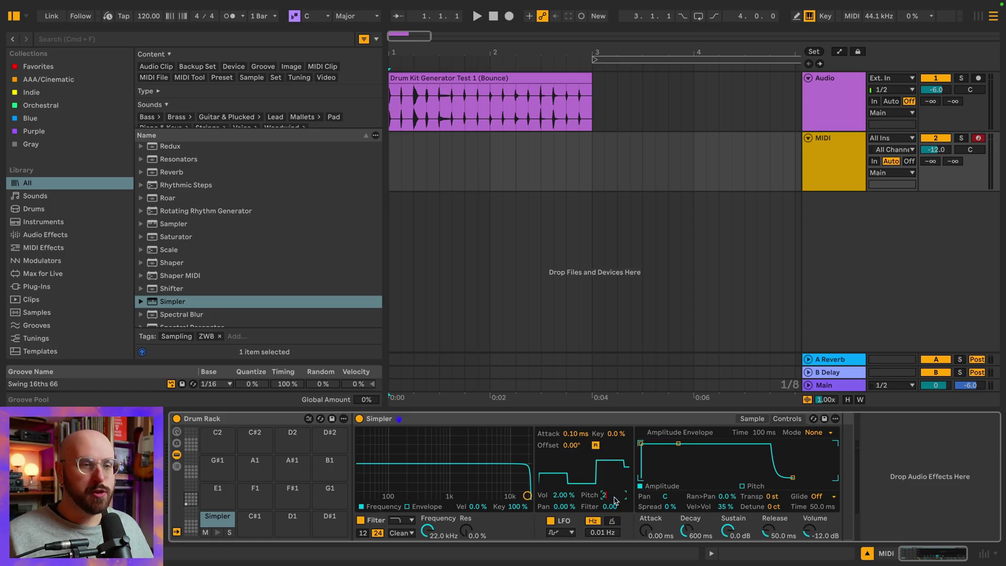
key("Return")
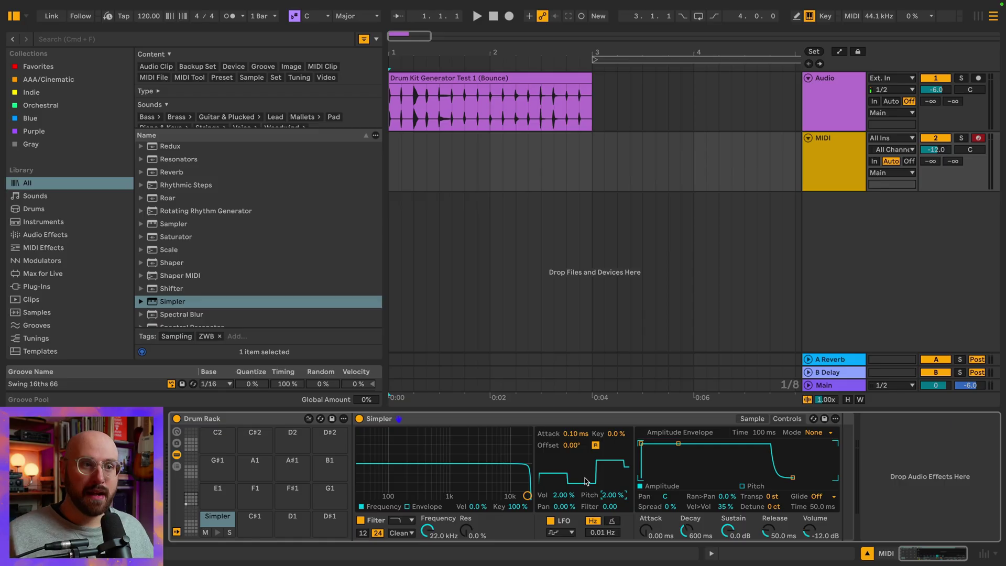
right_click(564, 498)
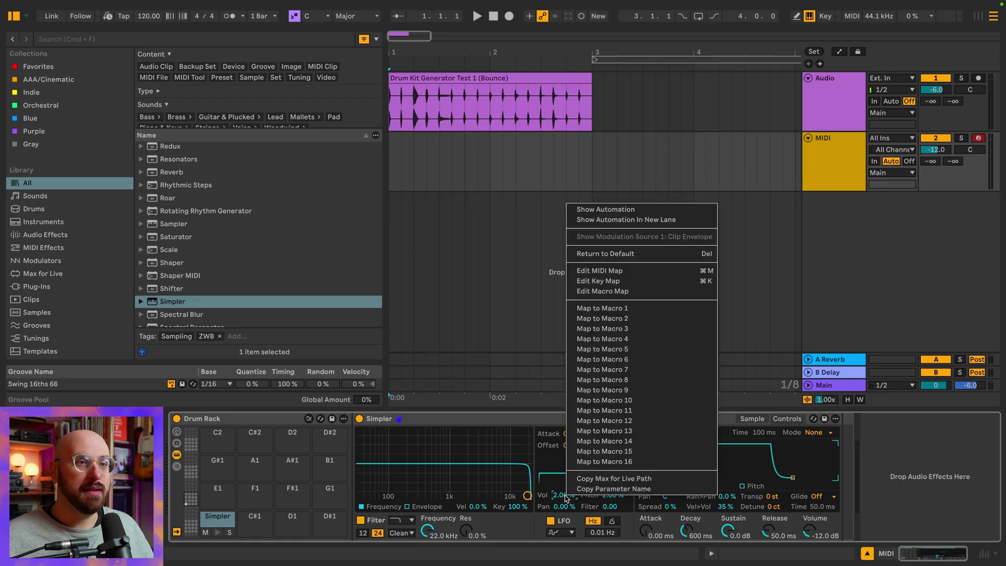
Step: Map the LFO volume and pitch amounts to Macros 1 and 2, and switch Simpler to 1-Shot
left_click(659, 315)
right_click(756, 496)
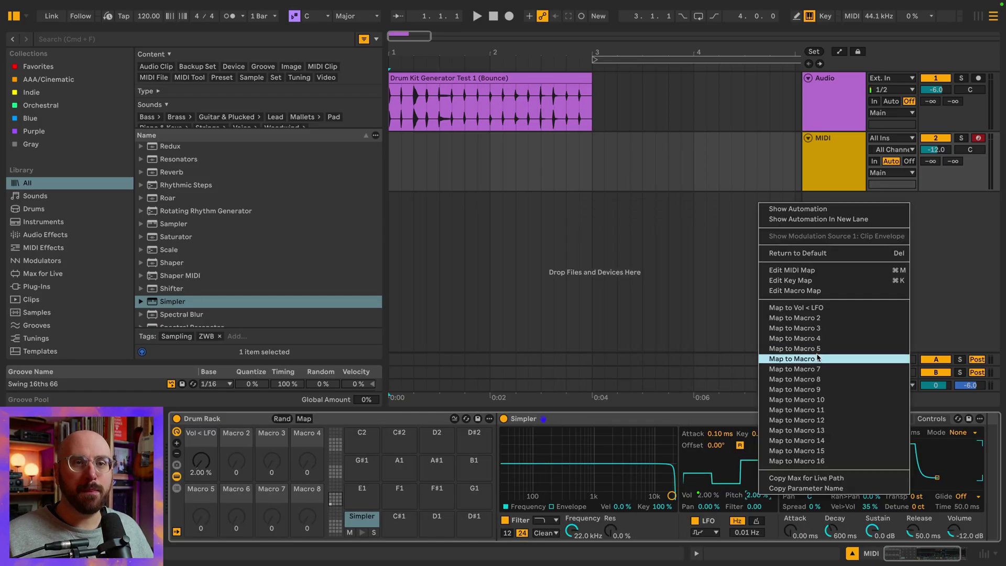
left_click(822, 324)
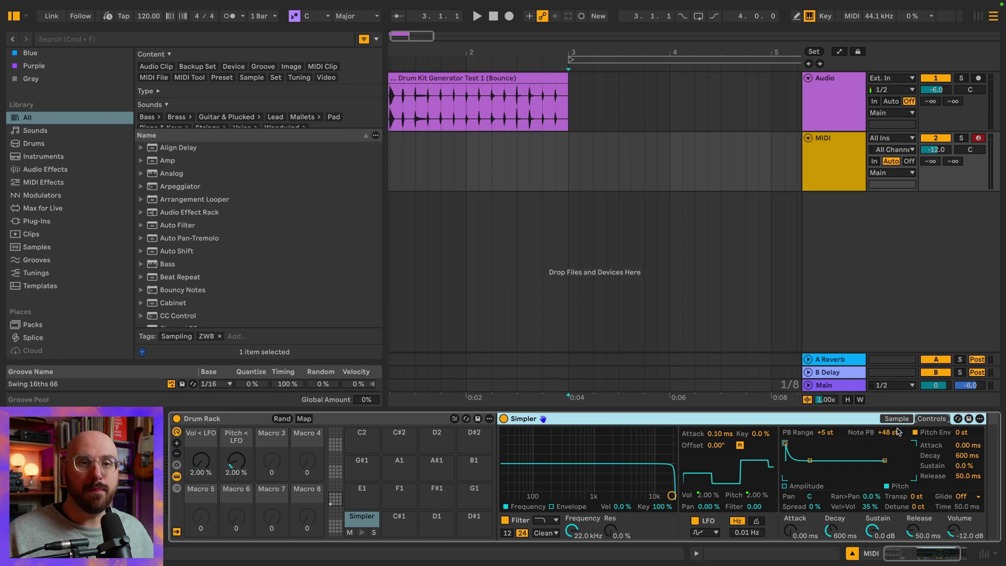
left_click(906, 420)
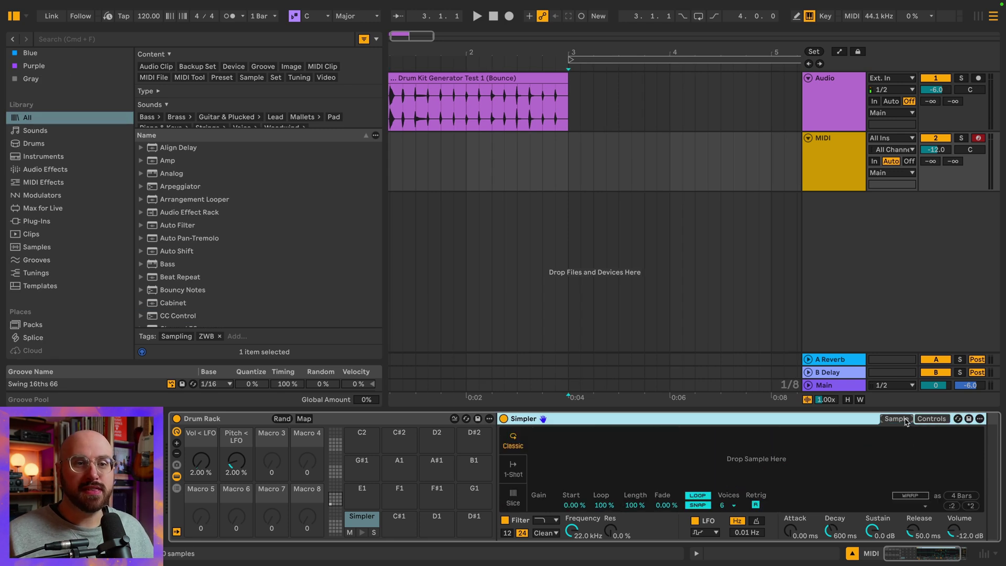
left_click(514, 470)
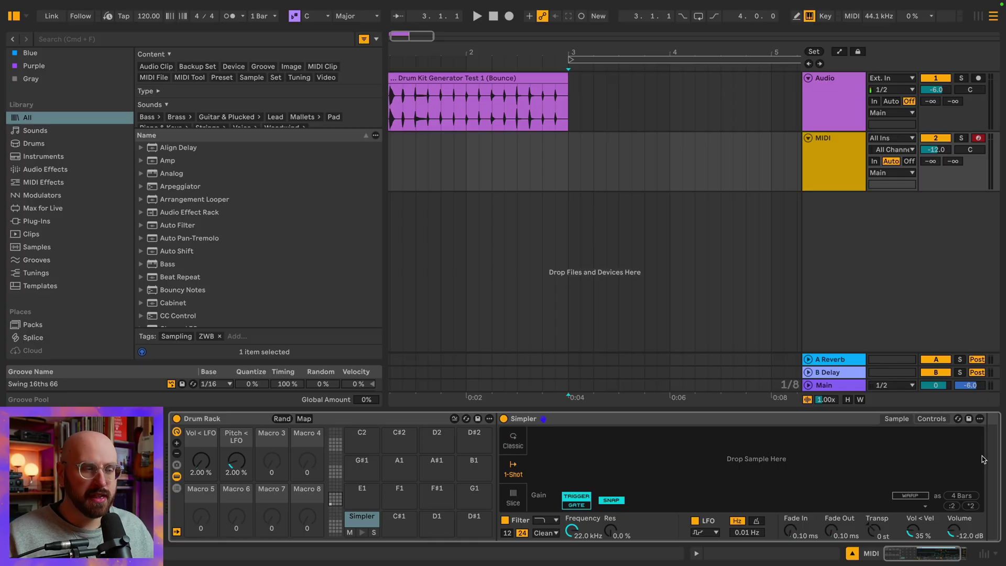
Step: Map Fade In and Fade Out to Macros 3 and 4, and show fewer Drum Rack macros
right_click(798, 534)
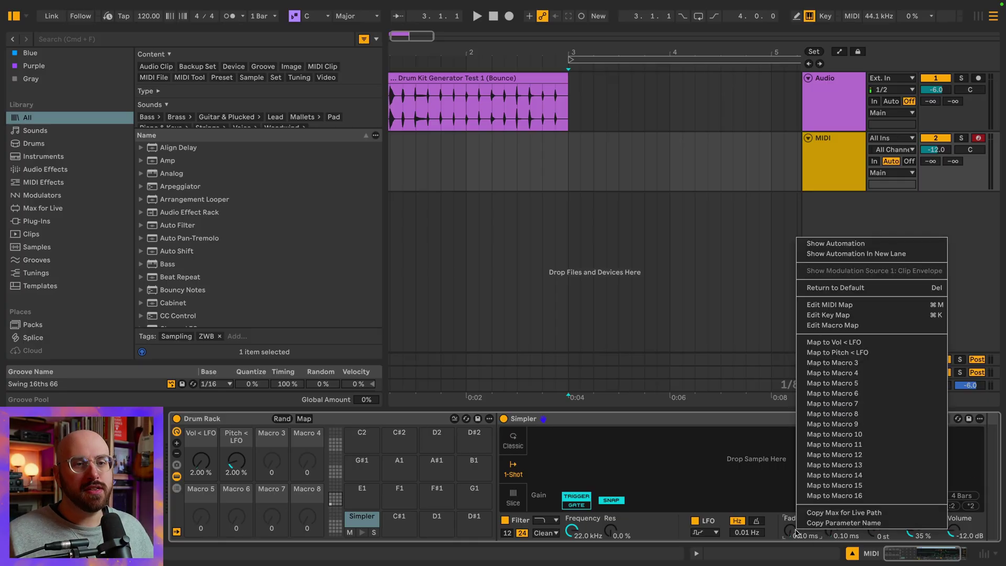
left_click(856, 363)
right_click(830, 532)
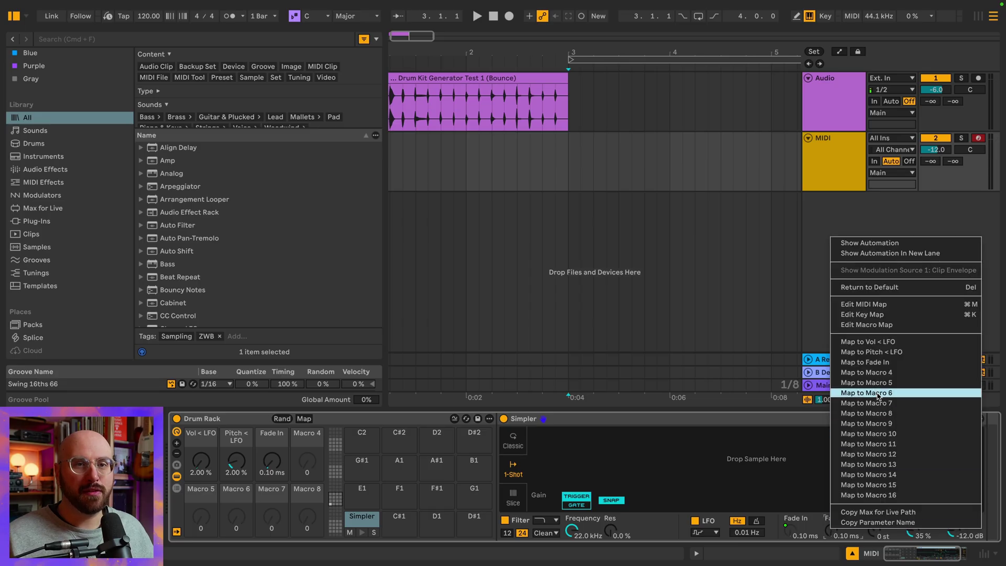
left_click(890, 374)
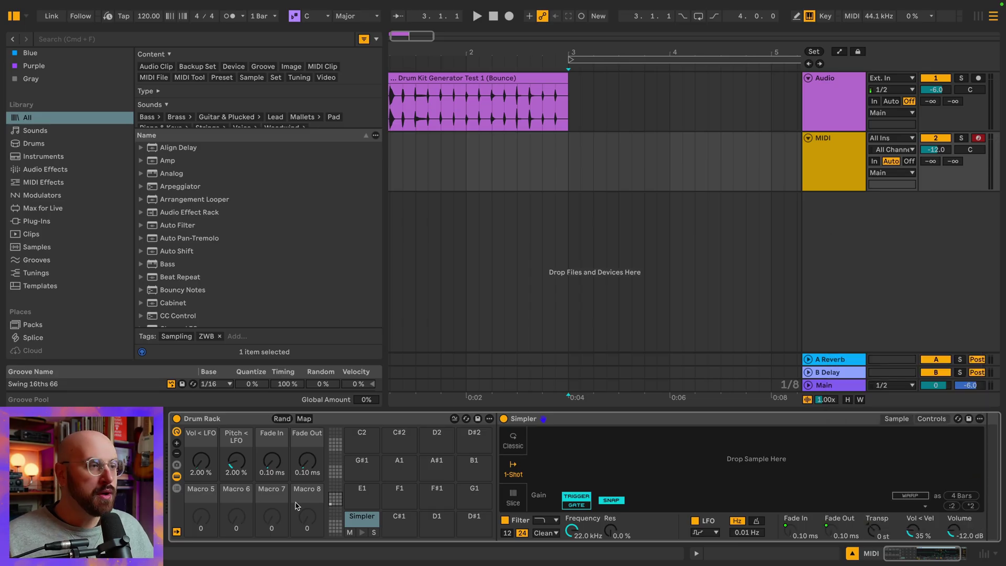
left_click(177, 454)
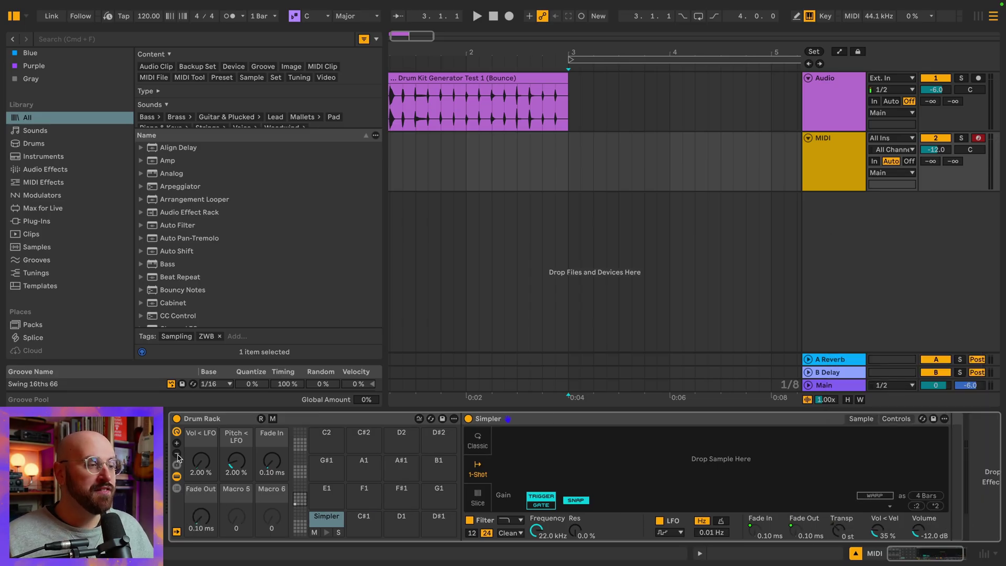
Step: Reduce the visible macros to four and rename the Drum Rack to 'ZWB Lofi Magic'
left_click(177, 454)
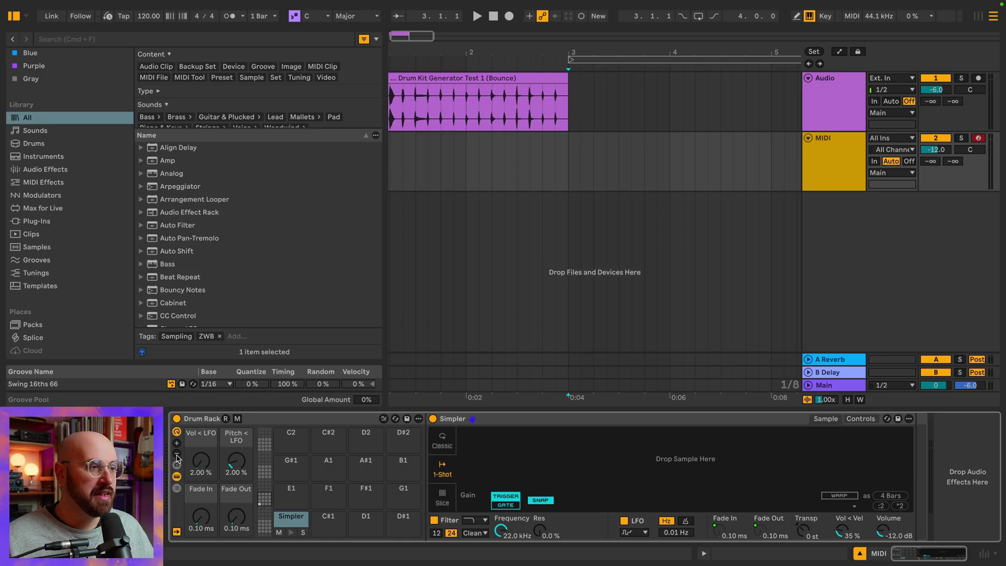
left_click(200, 421)
key("super+r")
type("ZW")
type("B Lofi Magic")
key("Return")
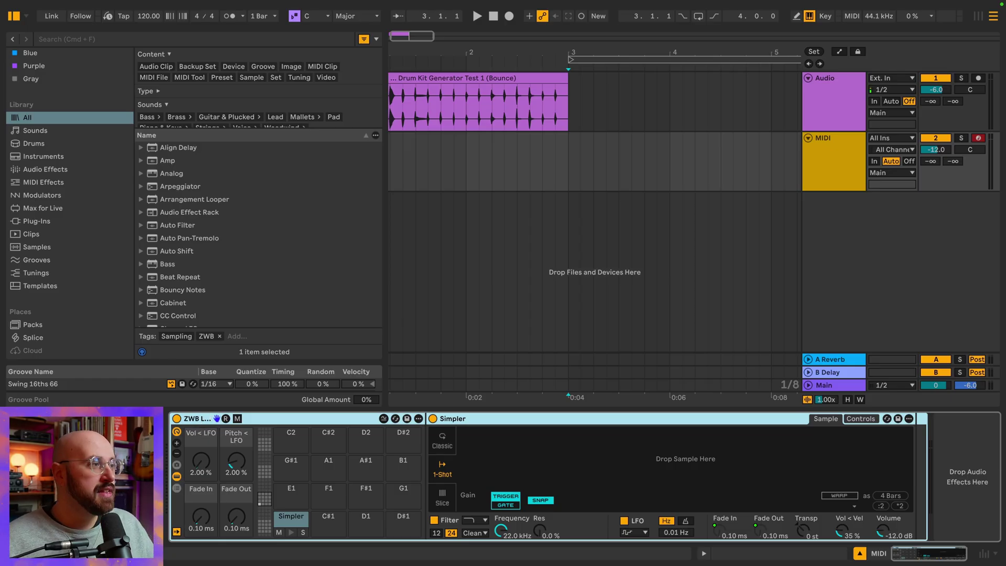
Step: Save the rack into User Library > Defaults > Slicing as the preset 'ZWB LFO Breaks'
scroll(20, 281, "down", 5)
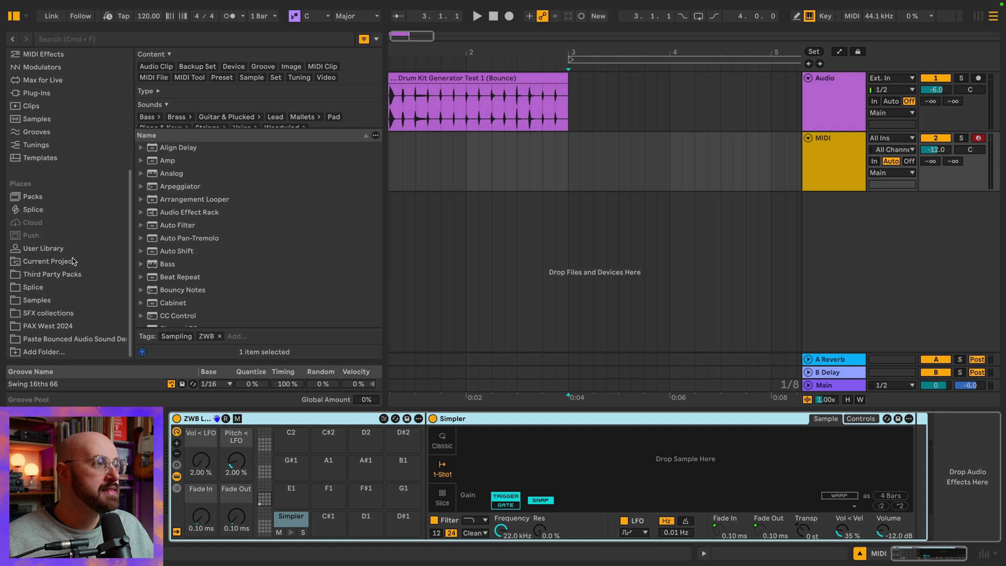
left_click(69, 249)
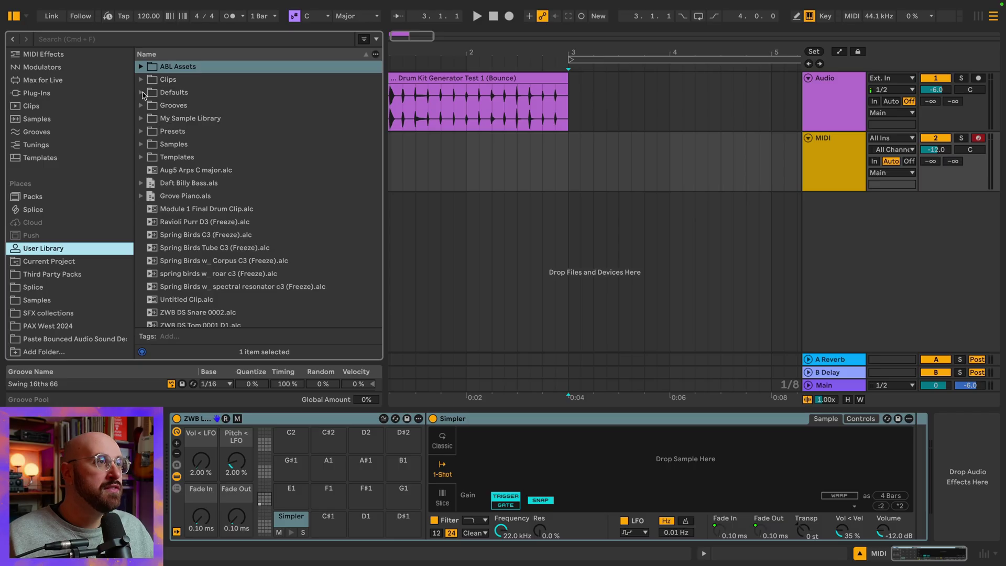
left_click(141, 93)
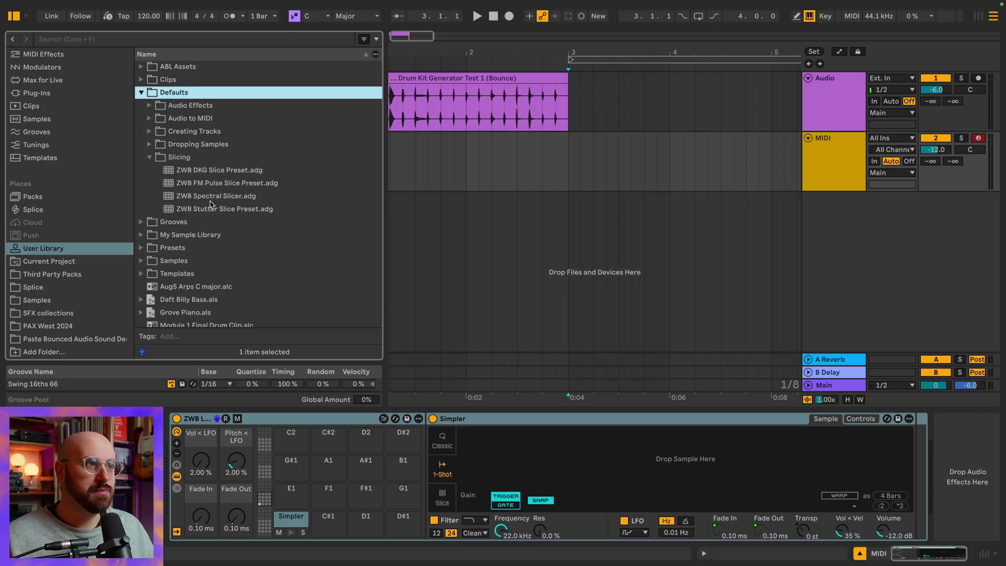
left_click(196, 426)
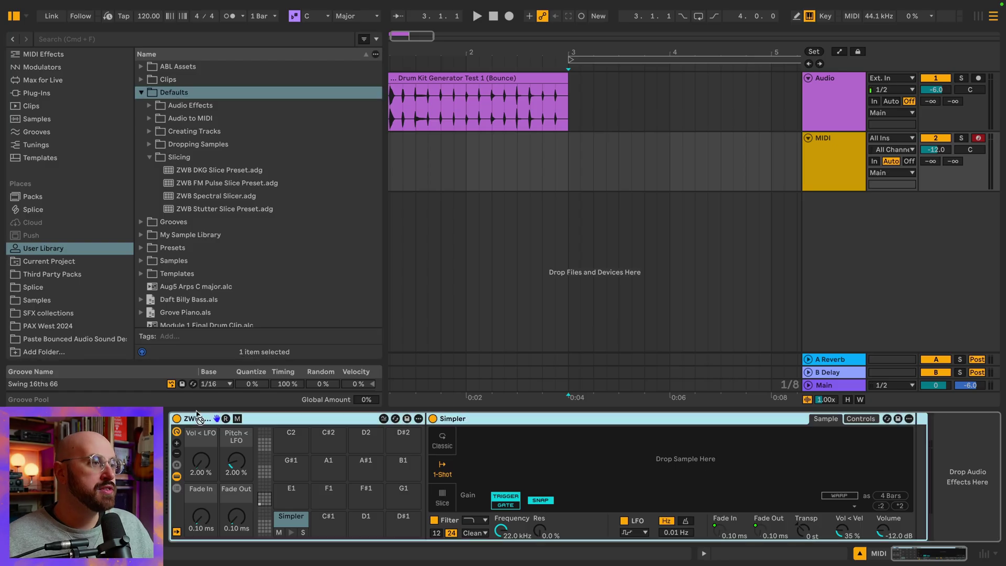
left_click_drag(212, 328, 238, 181)
key("Return")
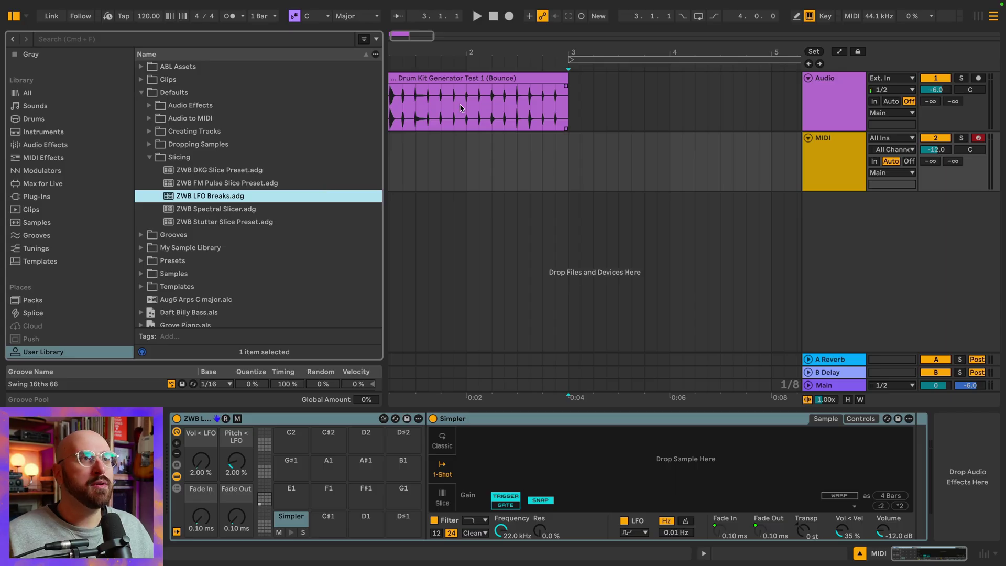
Step: Slice the drum loop to a new MIDI track at 1/8 Note using the ZWB LFO Breaks preset
right_click(472, 88)
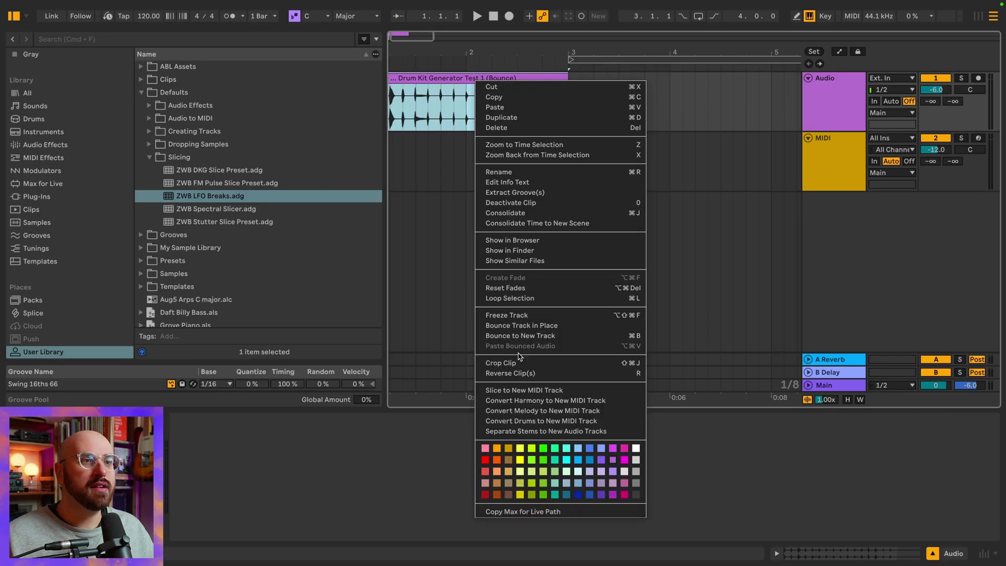
left_click(527, 390)
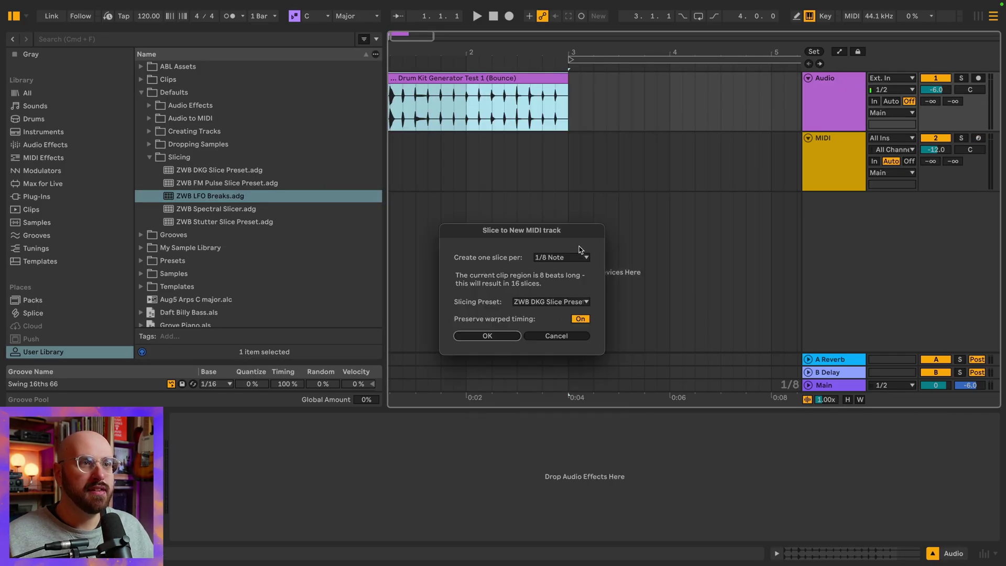
left_click(560, 302)
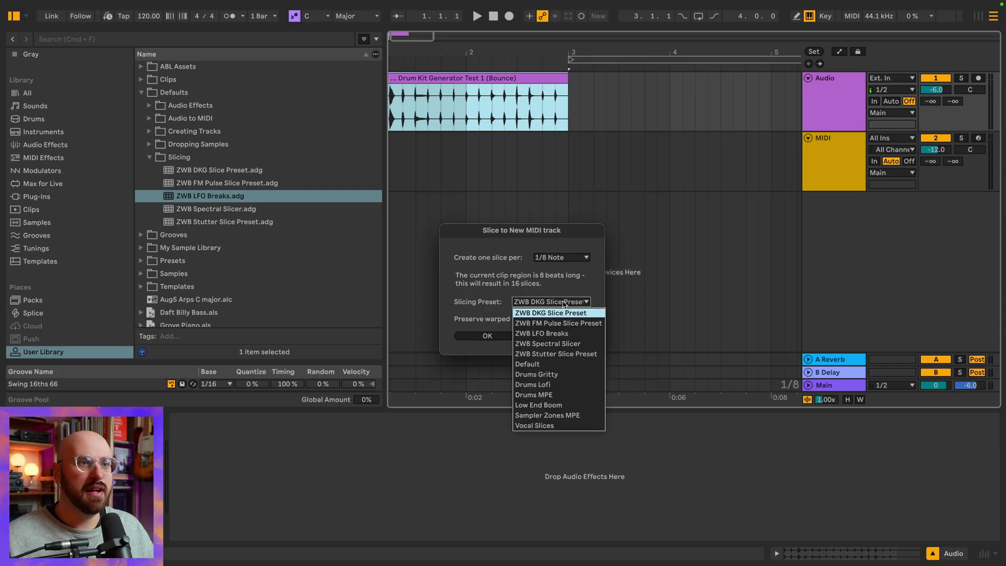
left_click(571, 334)
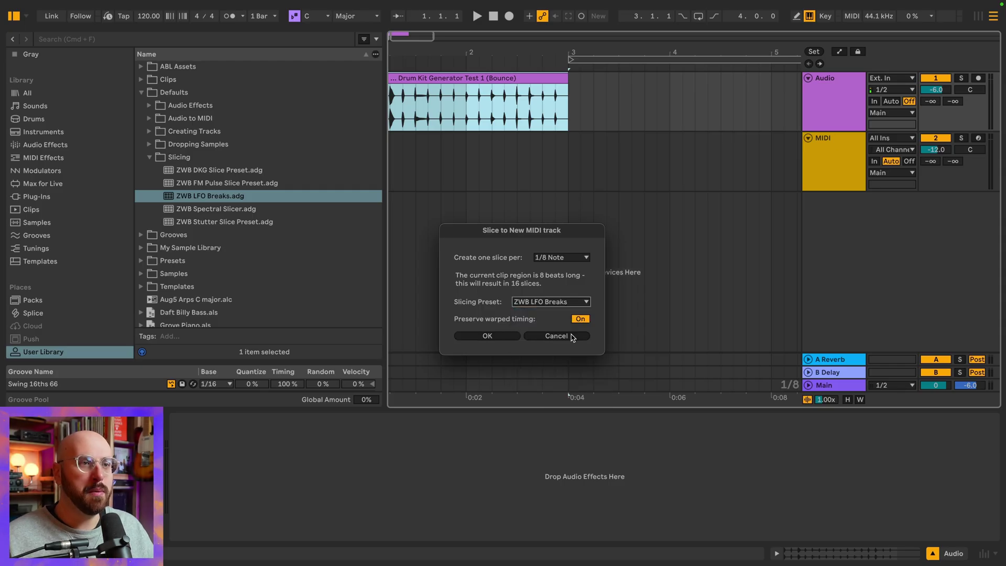
left_click(493, 336)
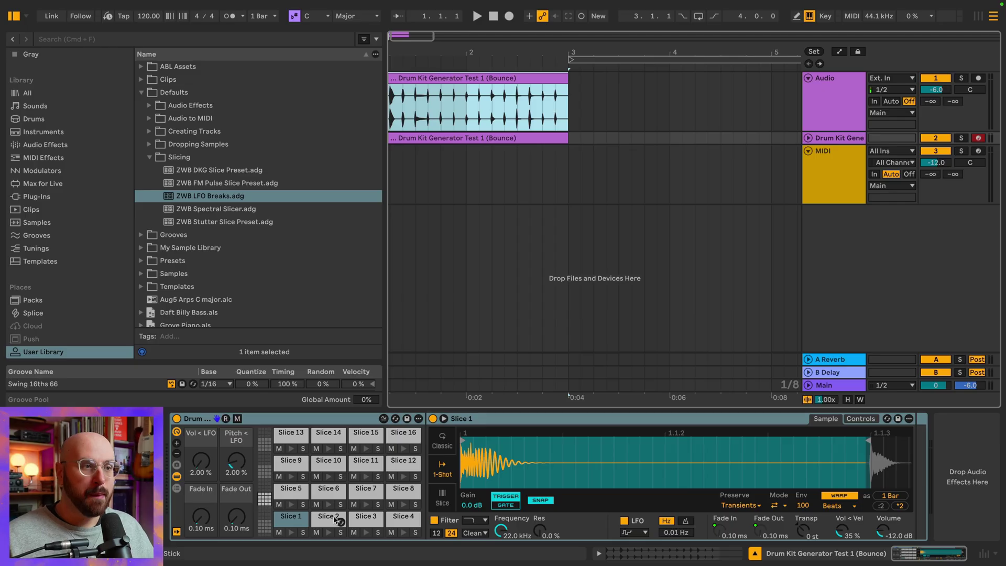
Step: Audition Slices 3, 4 and 8, then create an empty one-bar MIDI clip after the sliced clip
left_click(366, 517)
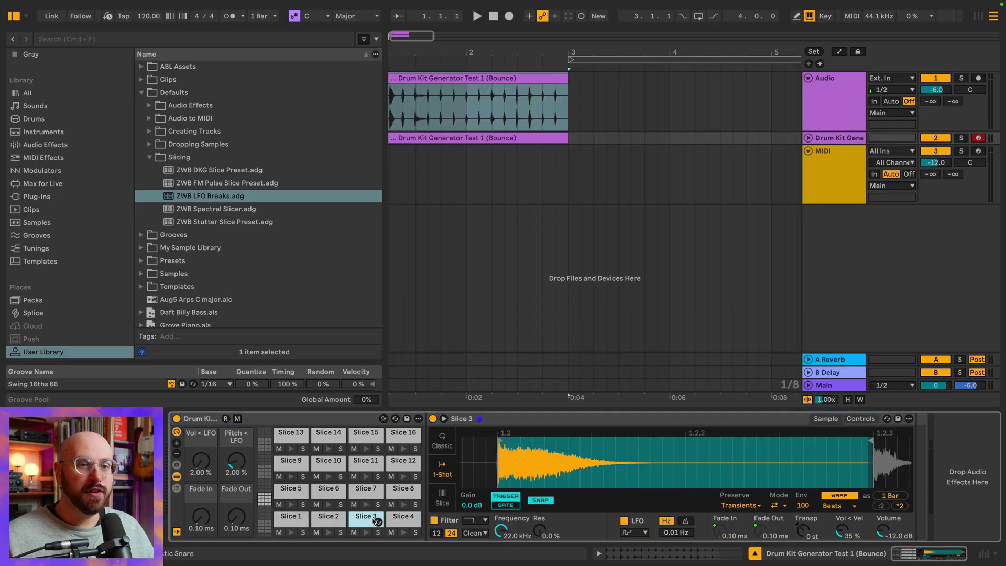
left_click(406, 519)
left_click(404, 495)
left_click_drag(566, 139, 668, 139)
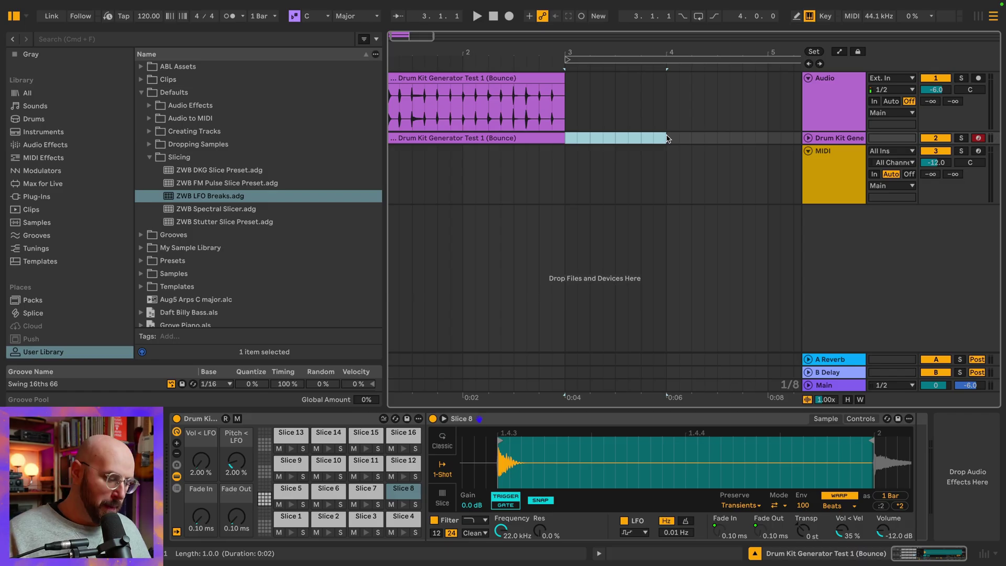
key("super+shift+m")
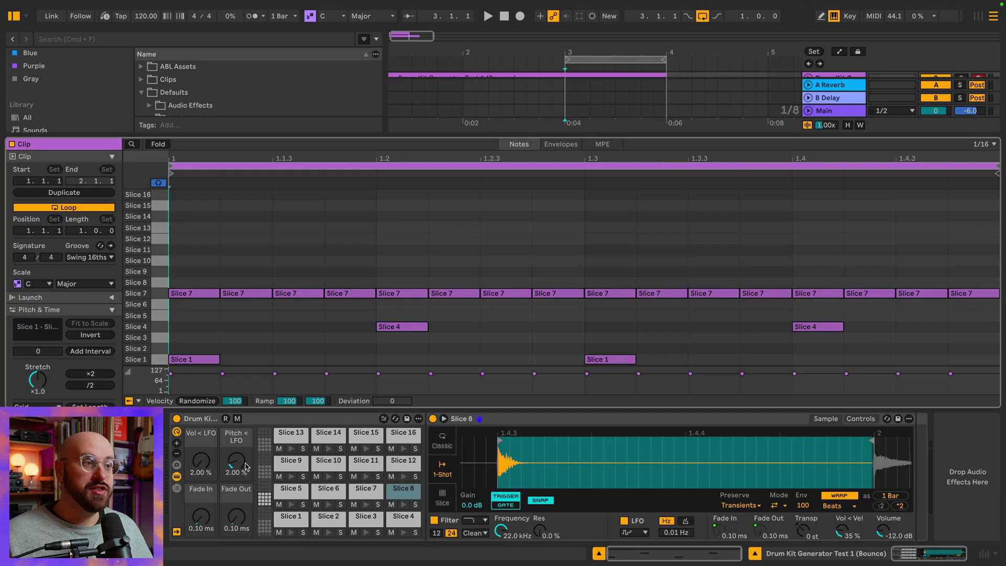
Step: Play the pattern while tweaking the Pitch < LFO macro, then reset it to 2.00 %
left_click_drag(243, 466, 242, 459)
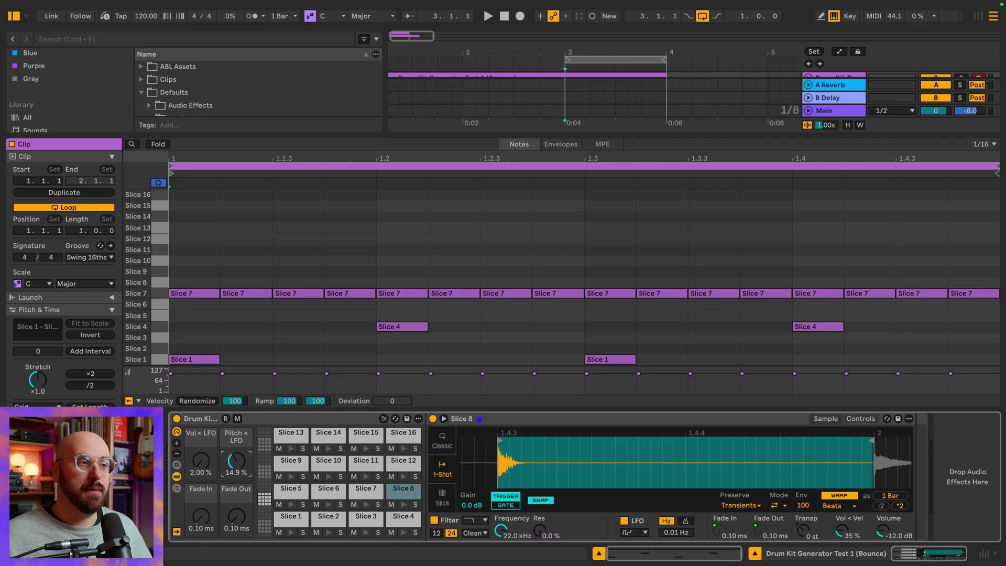
key("space")
mouse_move(242, 459)
left_mouse_down()
mouse_move(242, 434)
mouse_move(241, 465)
left_mouse_up()
key("space")
key("space")
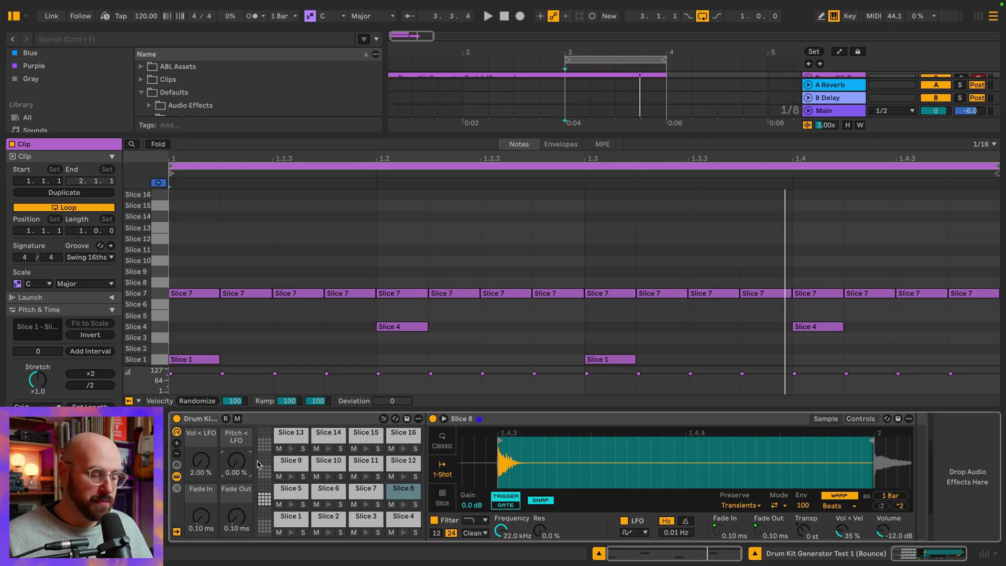
key("space")
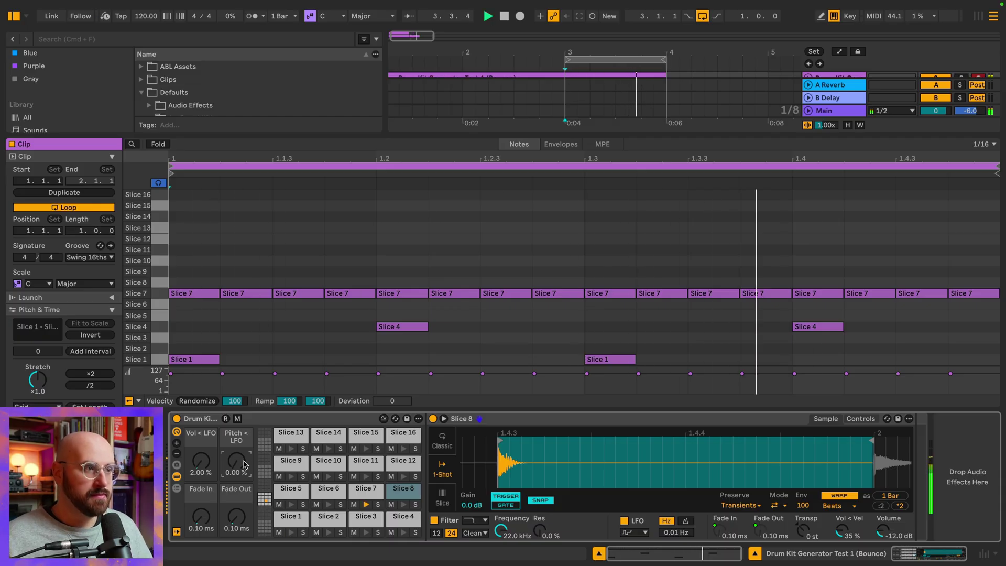
type("2")
key("Return")
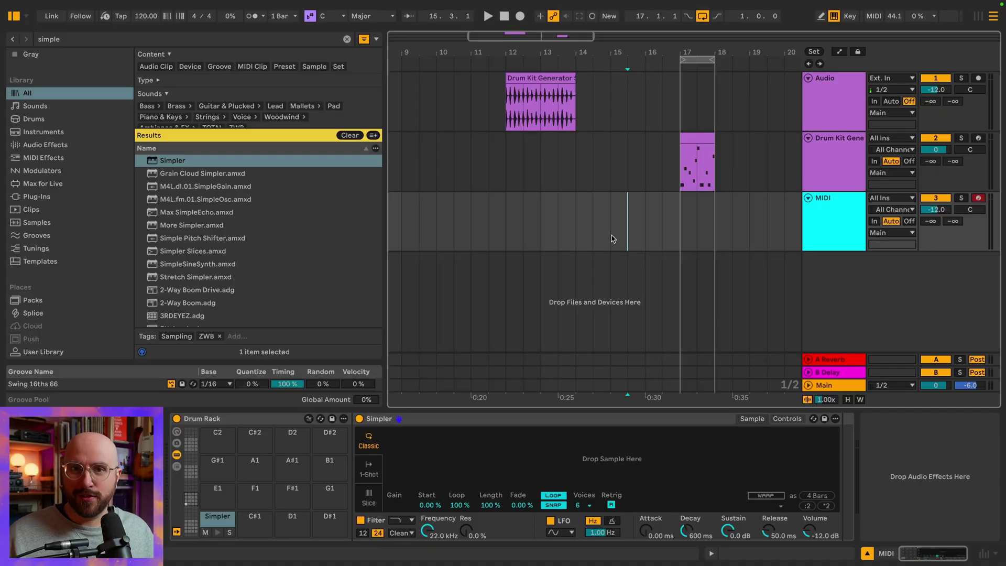
Step: Show the Drum Rack's chains and returns, then select the Drum Kit Generator track's ZWB Stutter Slice rack
left_click(177, 467)
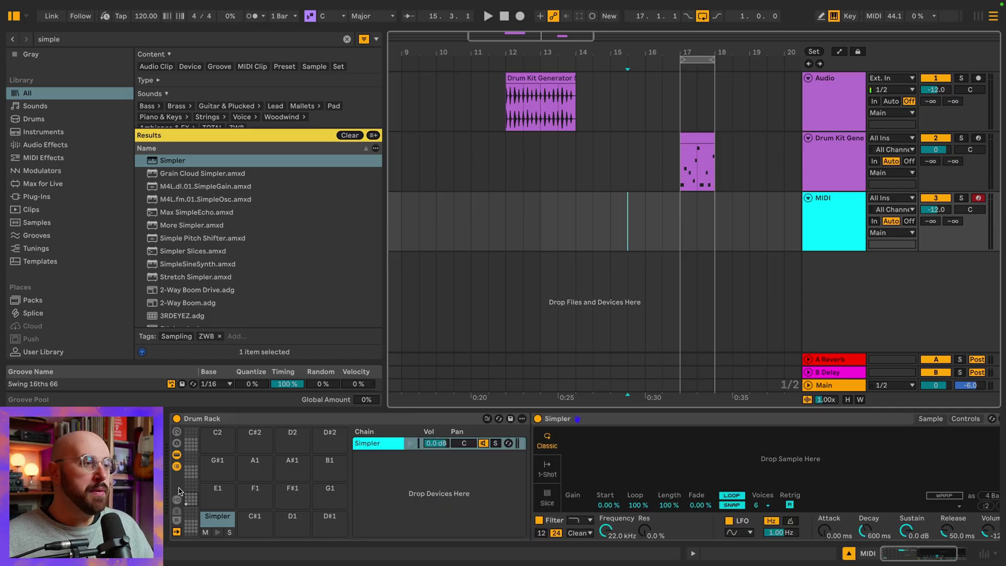
left_click(178, 521)
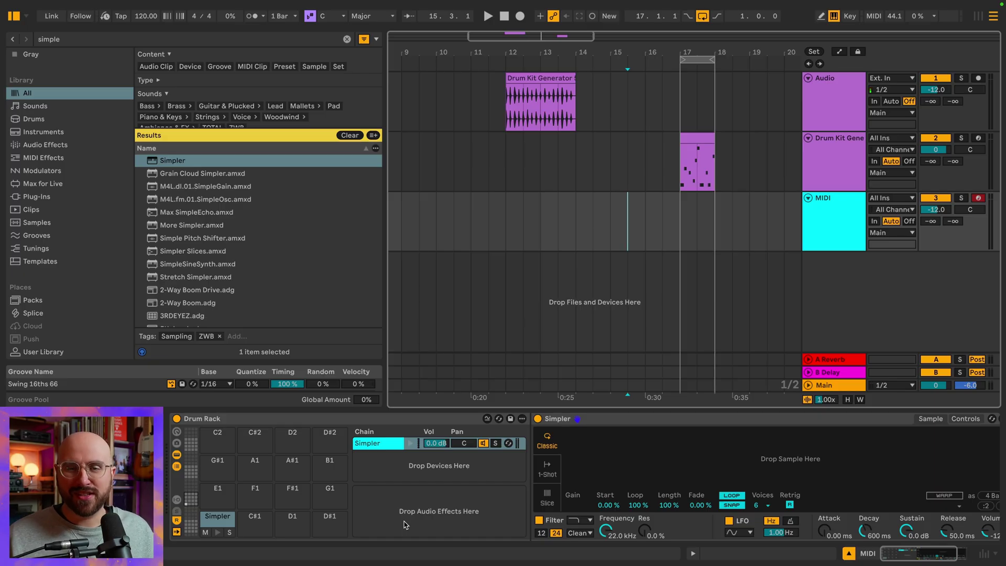
key("Left")
key("Up")
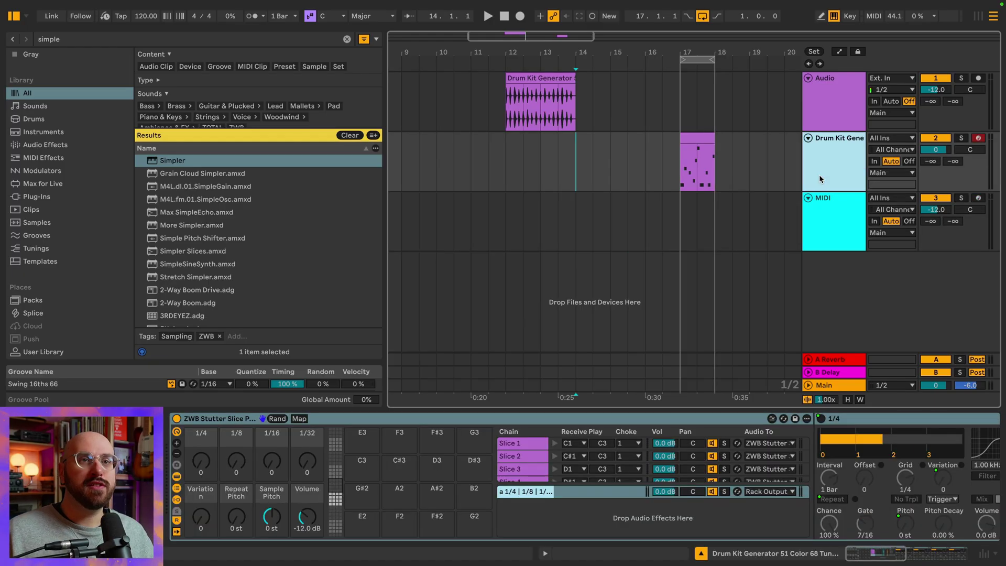
Step: Inspect the ZWB Stutter return's 1/8, 1/16 and 1/32 devices and keep Slice 1 routed to it
left_click(543, 494)
scroll(545, 495, "right", 15)
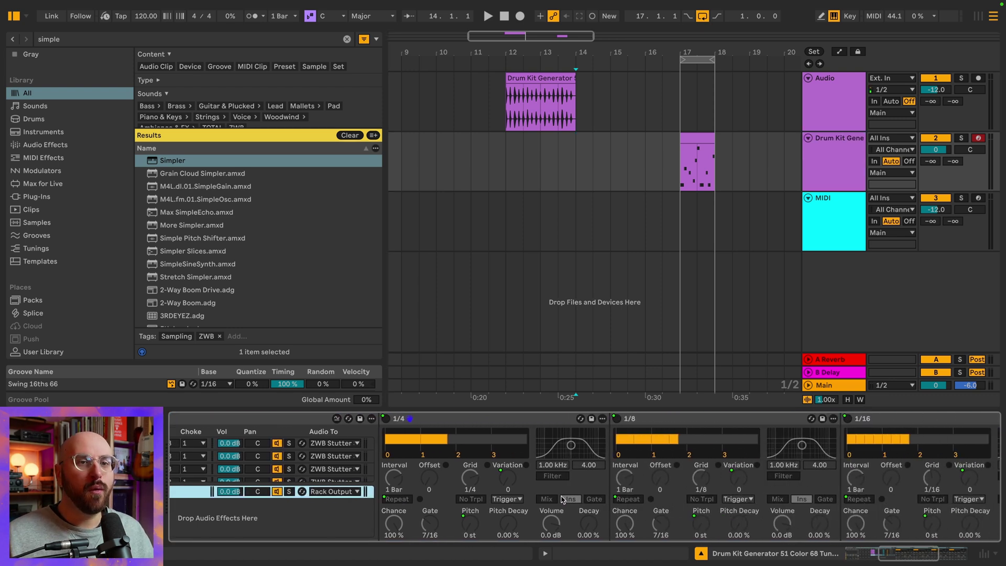
scroll(562, 499, "right", 5)
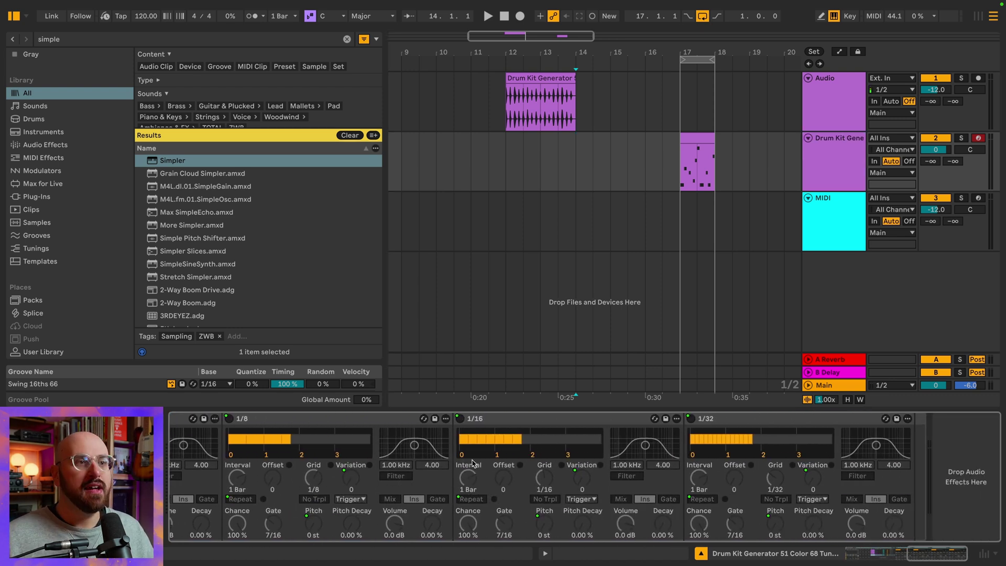
scroll(474, 464, "left", 20)
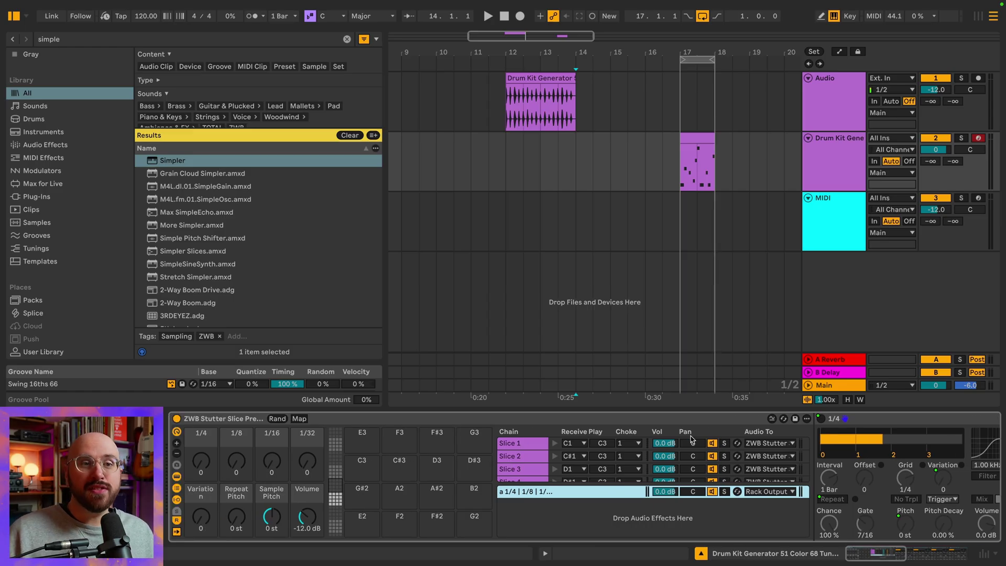
left_click(769, 444)
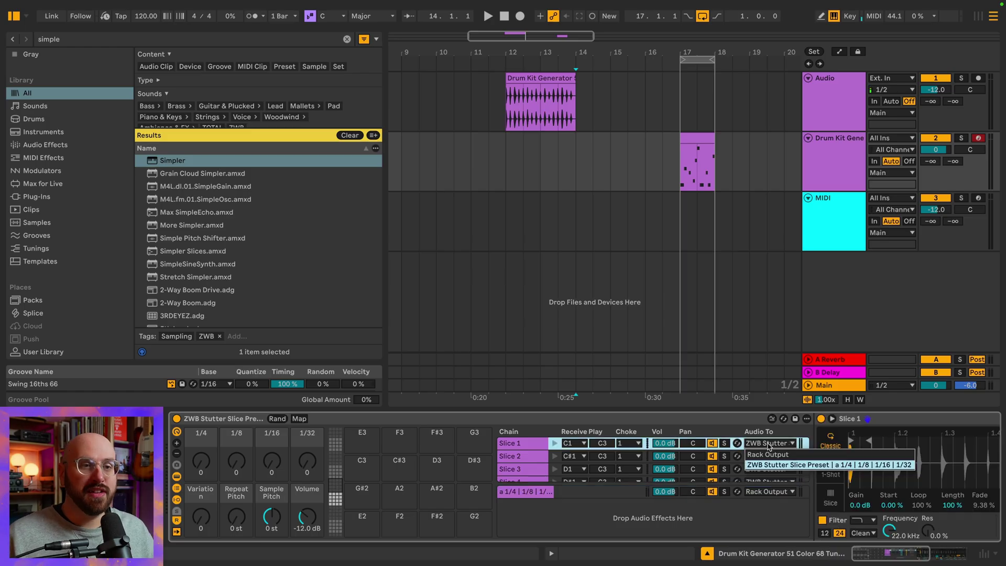
left_click(788, 465)
Step: Play the sliced drum pattern and raise the stutter Variation macro to 4
key("space")
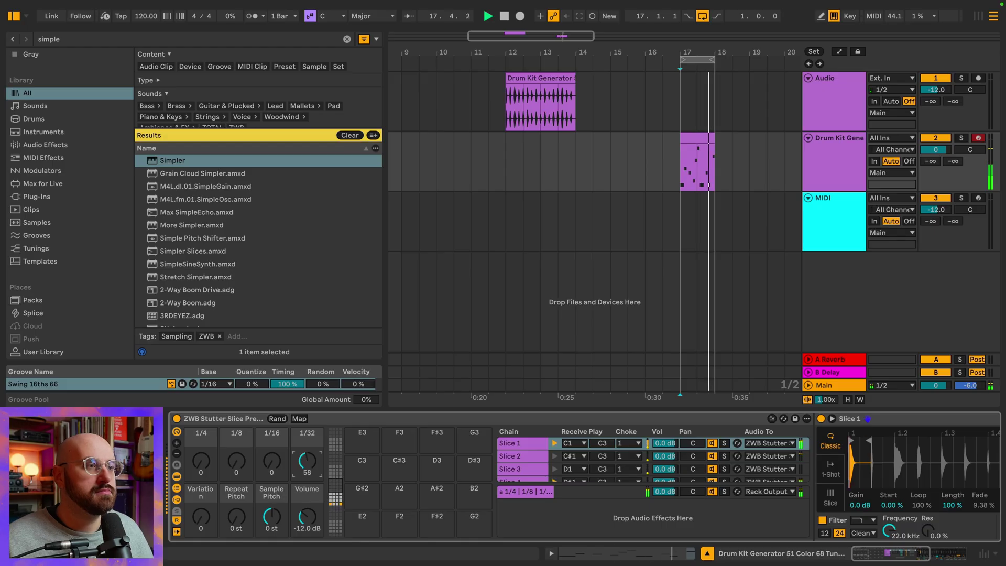
left_click_drag(209, 526, 209, 521)
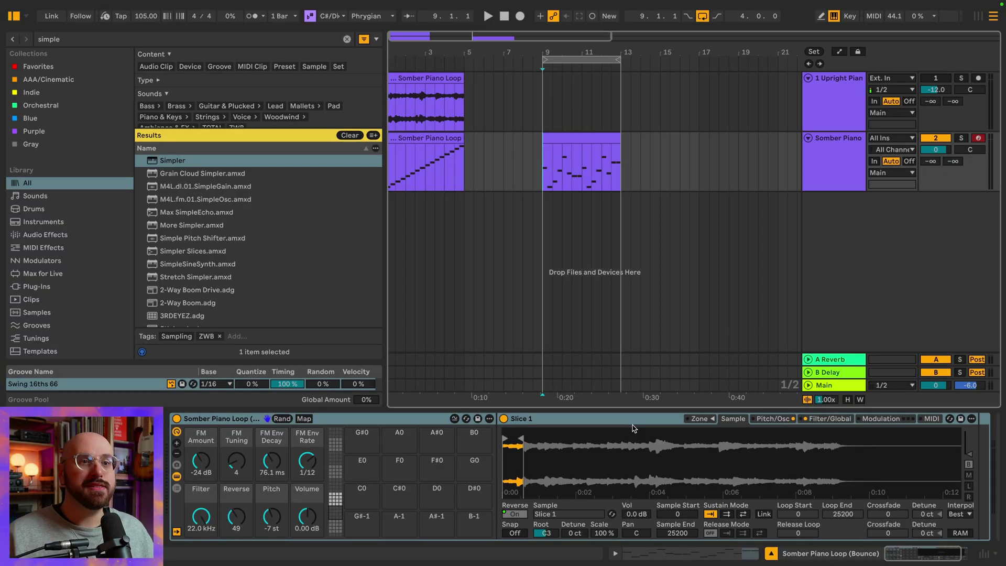
Step: Show Slice 1's Pitch/Osc page: sine FM at -24 dB, 76.1 ms decay, 1/12 repeat
left_click(705, 421)
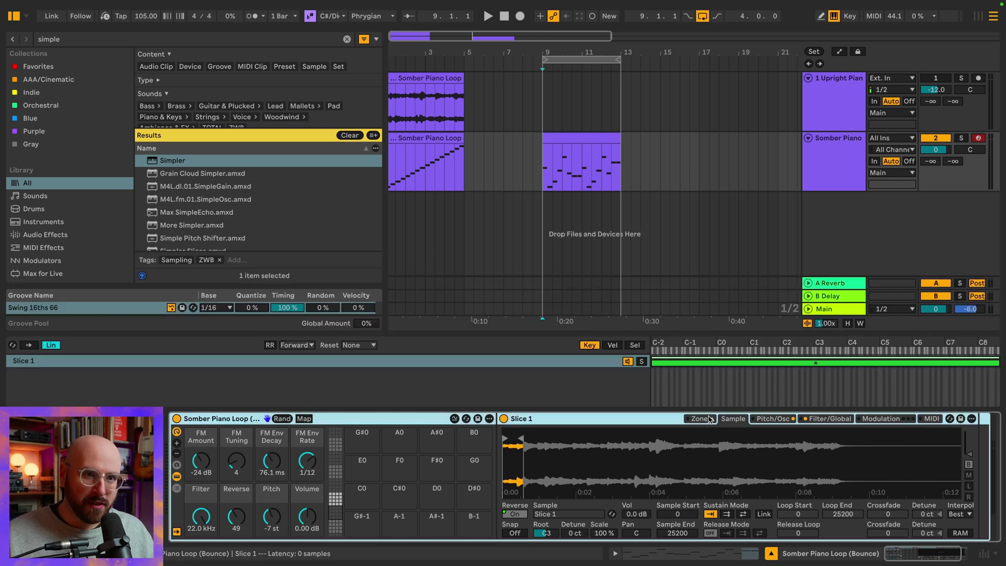
left_click(710, 419)
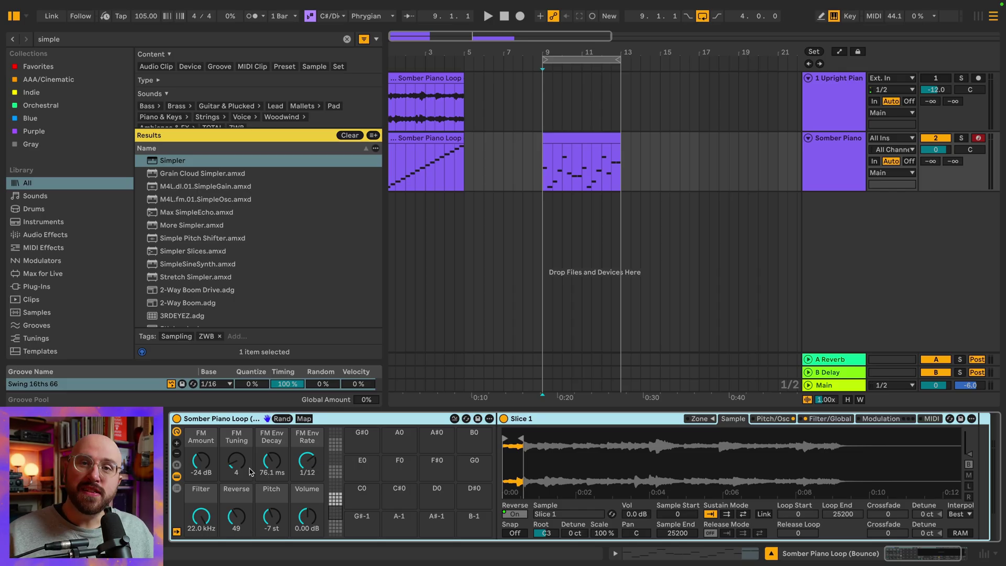
left_click(773, 418)
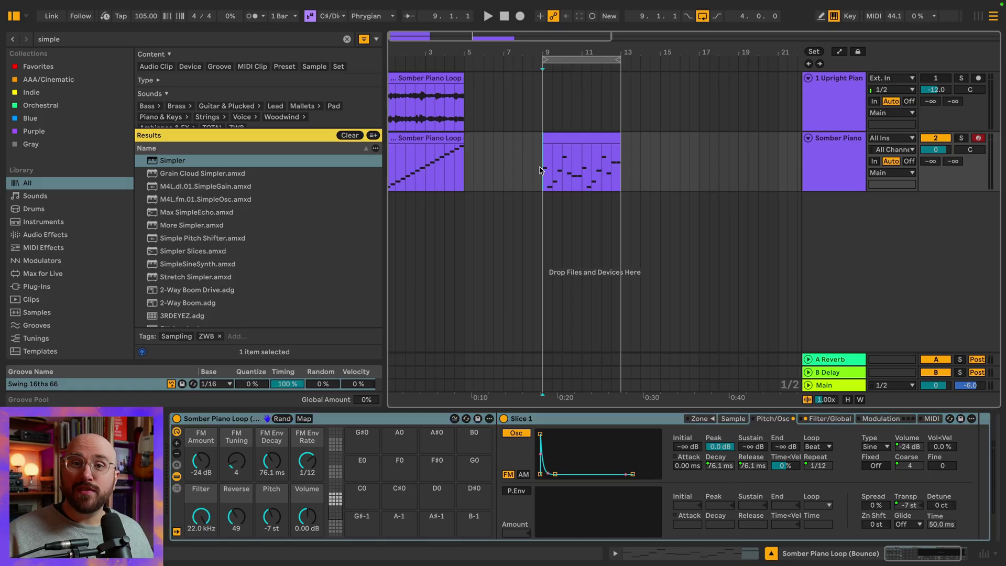
Step: Play the original Upright Piano loop, then select the sliced piano MIDI clip at bars 9–13
left_click(954, 78)
left_click(456, 102)
key("space")
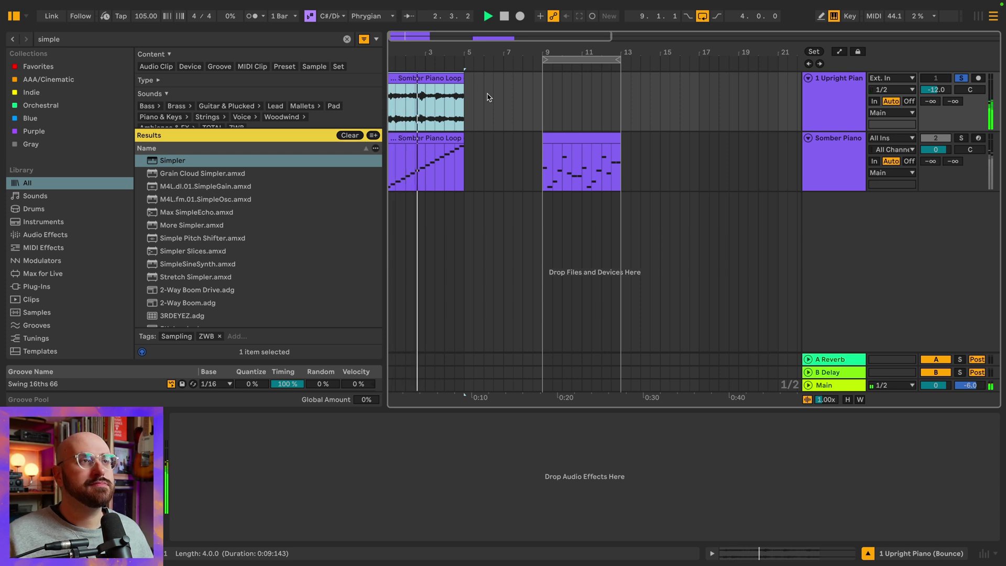
key("space")
left_click(821, 63)
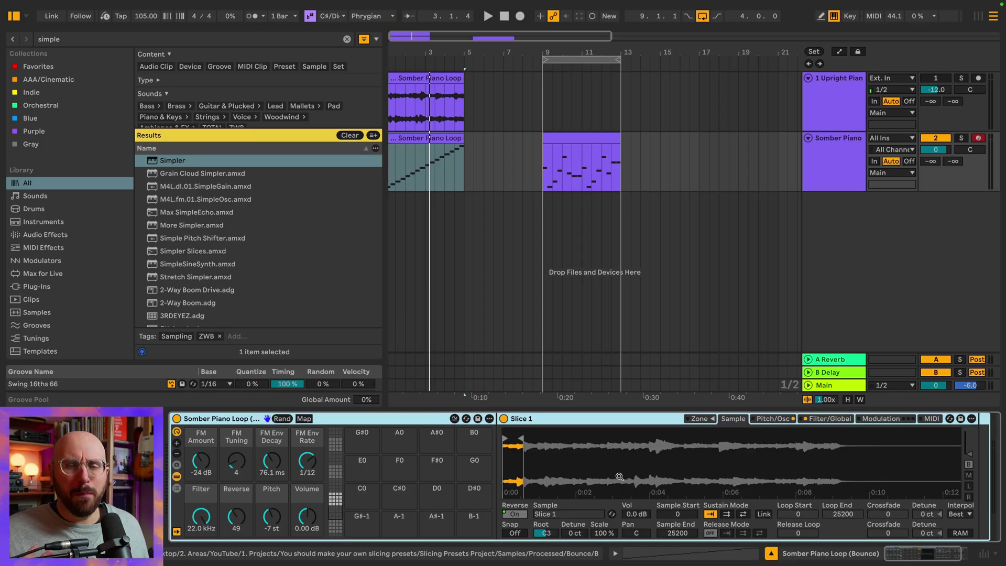
left_click(568, 164)
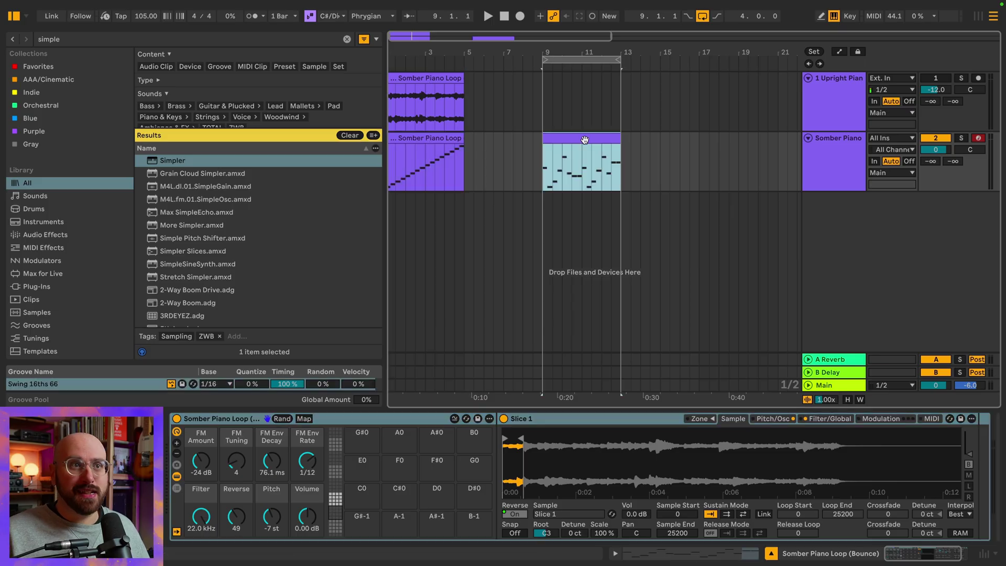